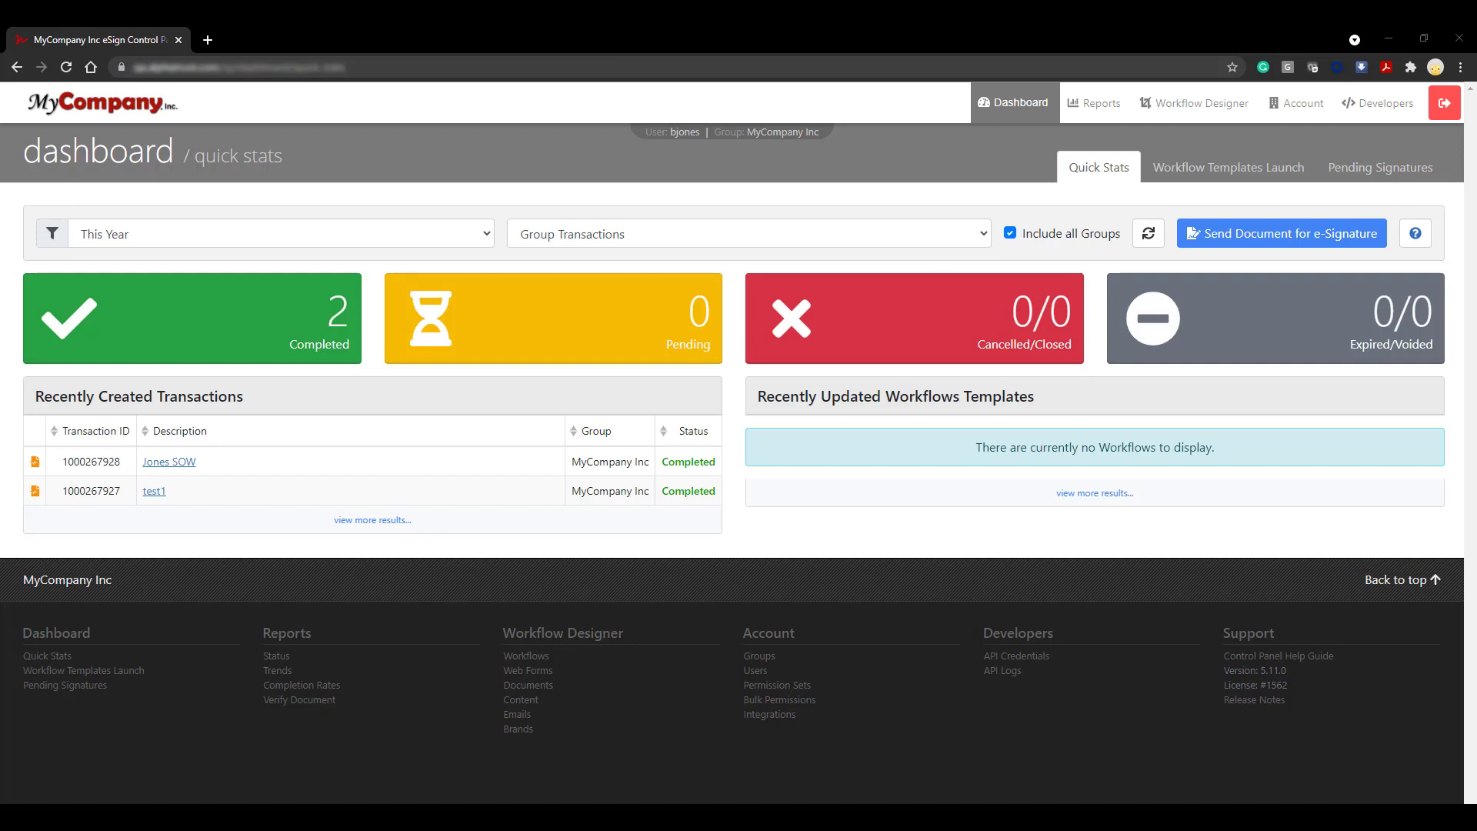
# Open the account's users list and switch the active group to MyCompany Inc > Project Management.
pyautogui.click(1302, 106)
pyautogui.click(1292, 170)
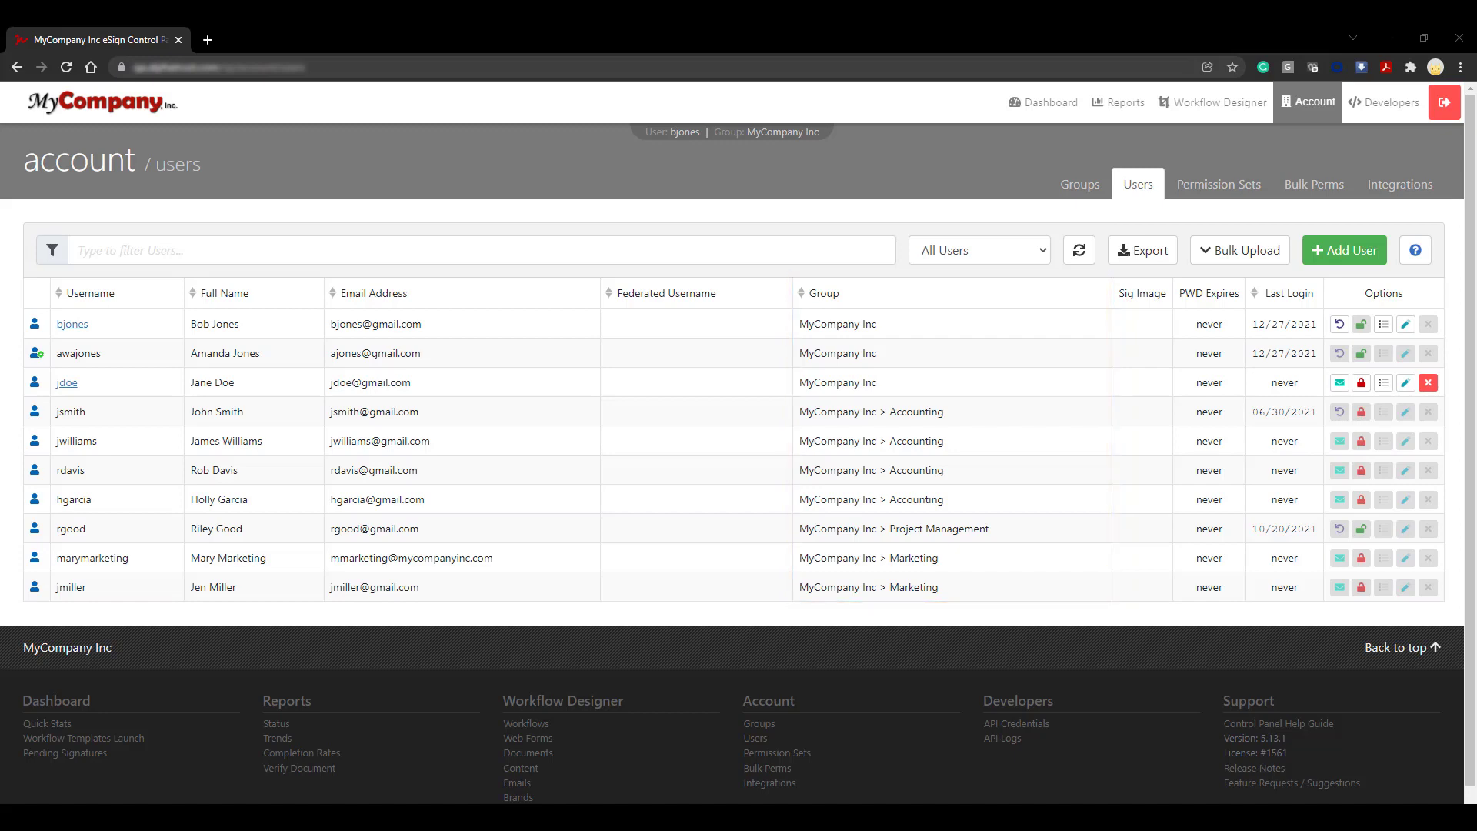
pyautogui.click(787, 131)
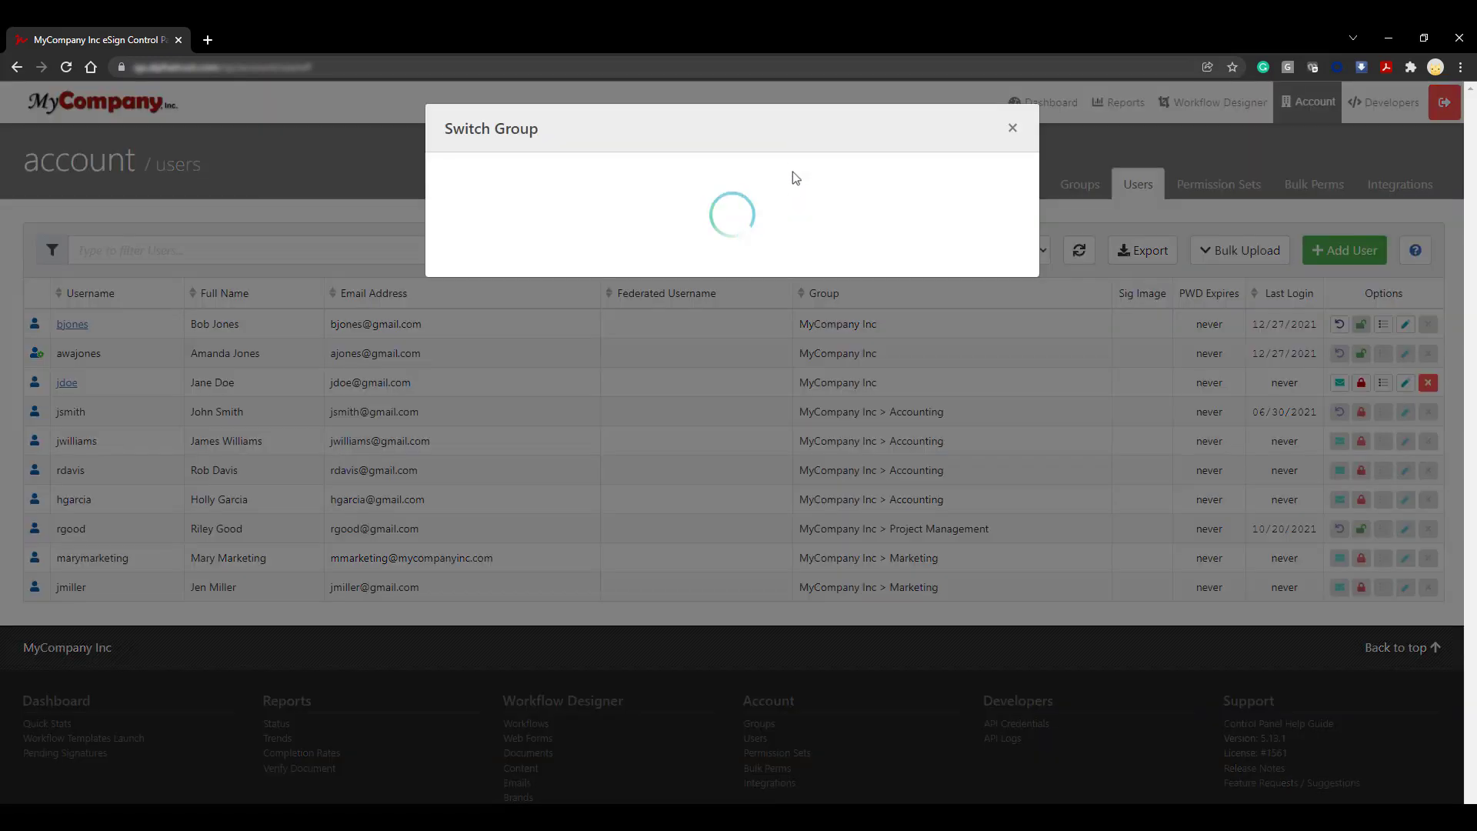
pyautogui.click(791, 204)
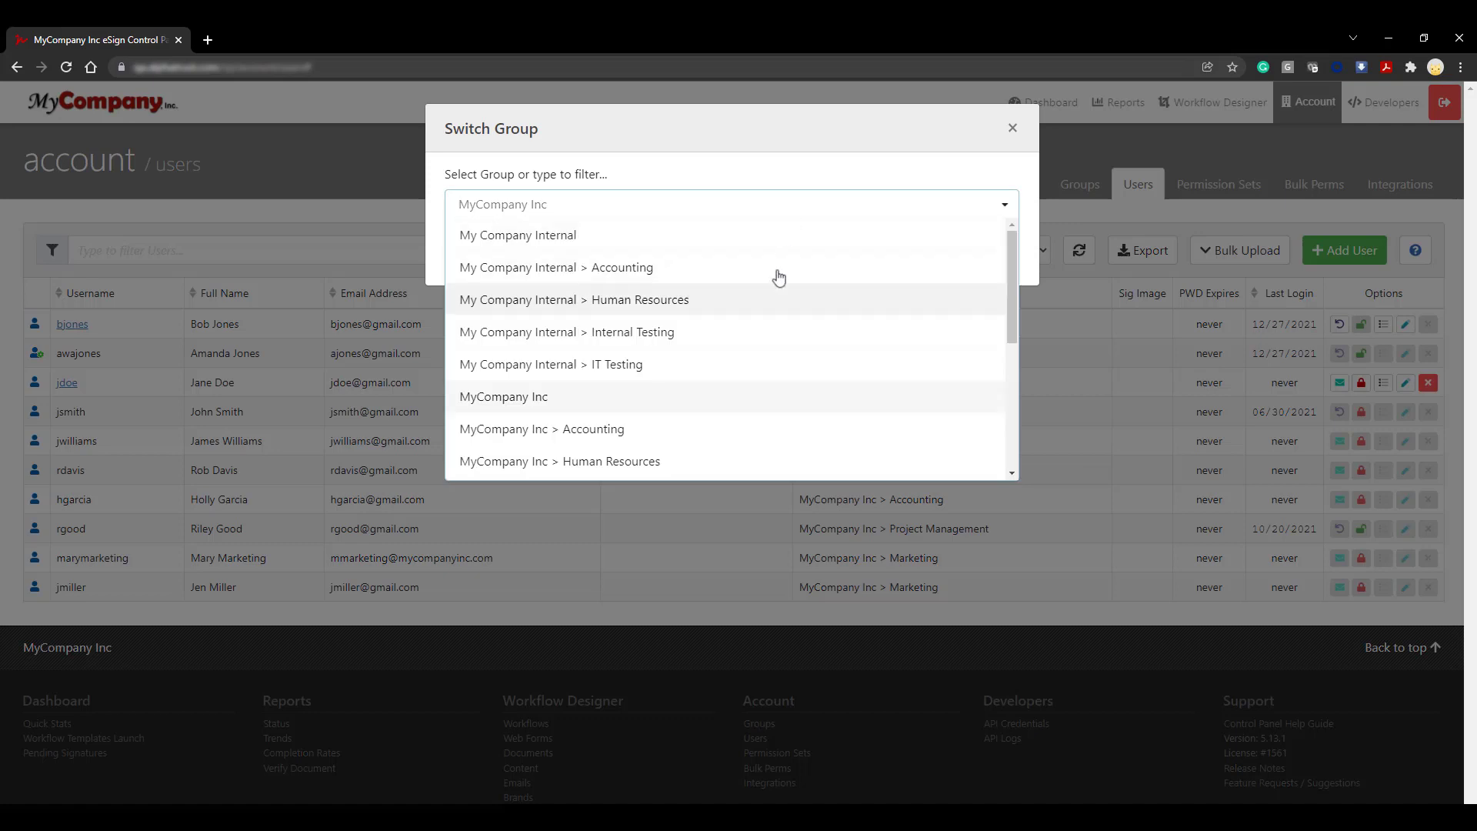
pyautogui.scroll(-3, 757, 386)
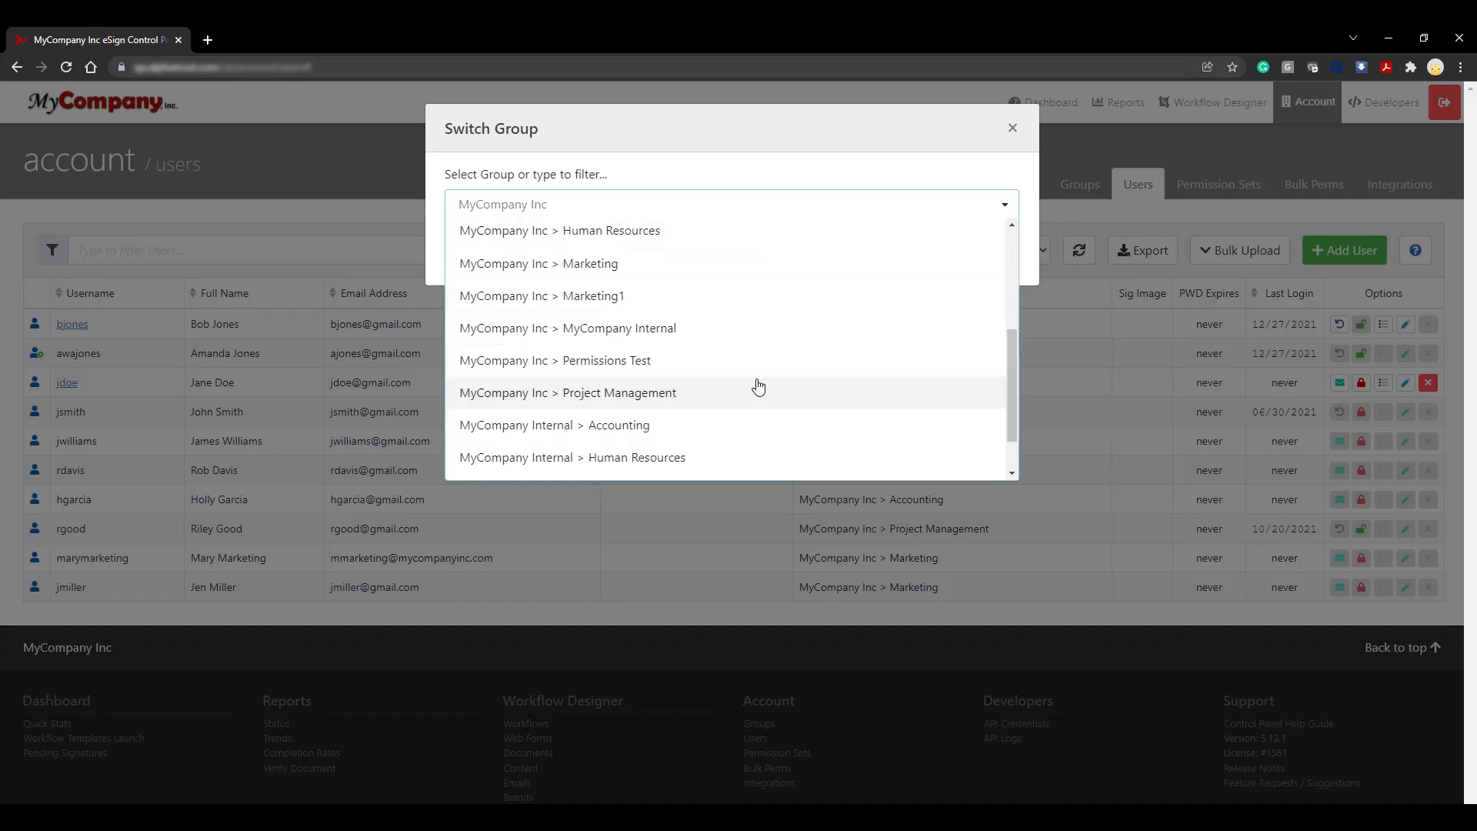
pyautogui.click(757, 386)
pyautogui.click(960, 258)
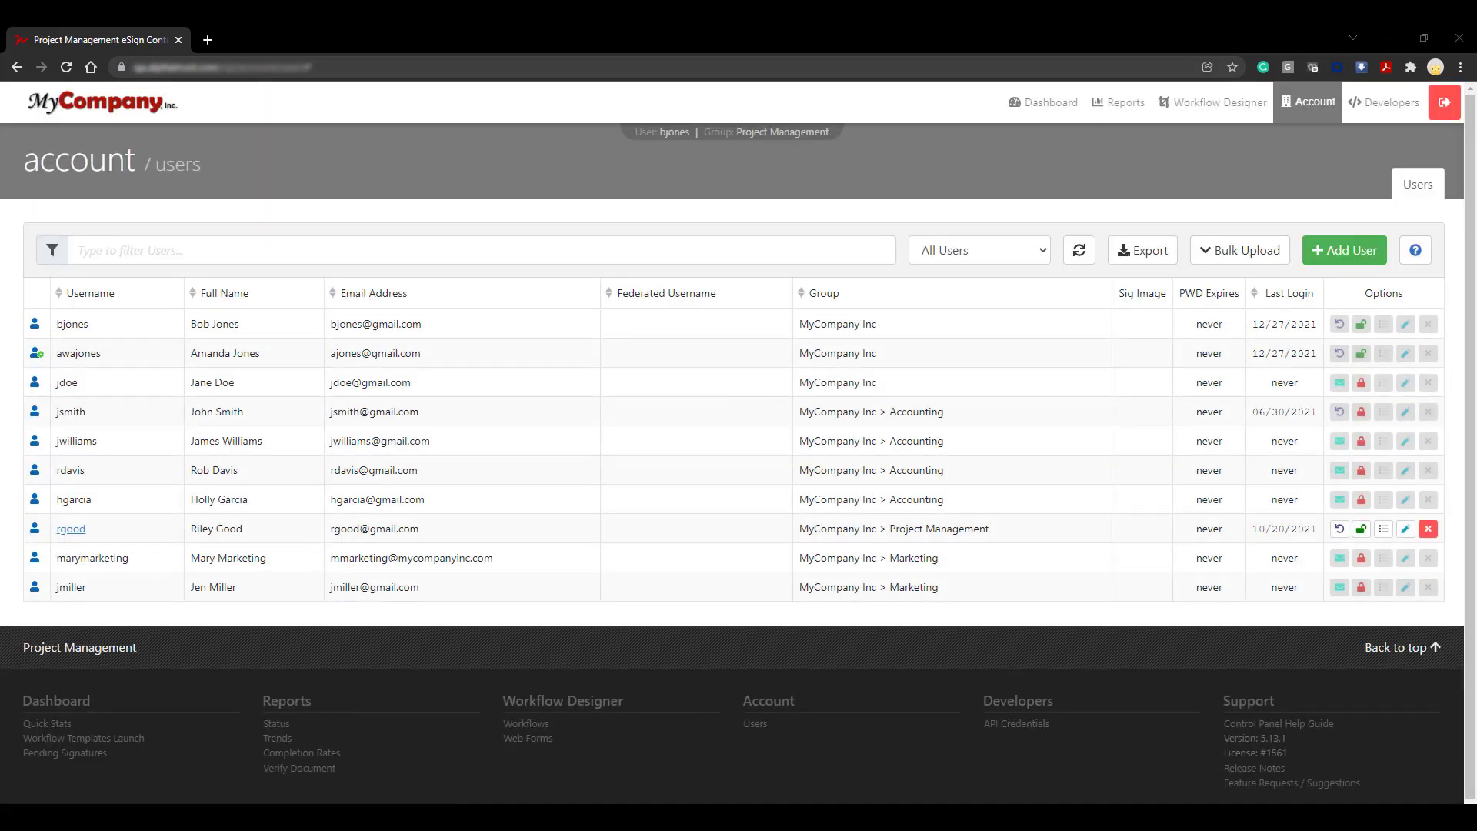
# Edit the Project Management user's permissions, setting the MyCompany Inc > Project Management permission set to Manager, and save the user.
pyautogui.click(1409, 532)
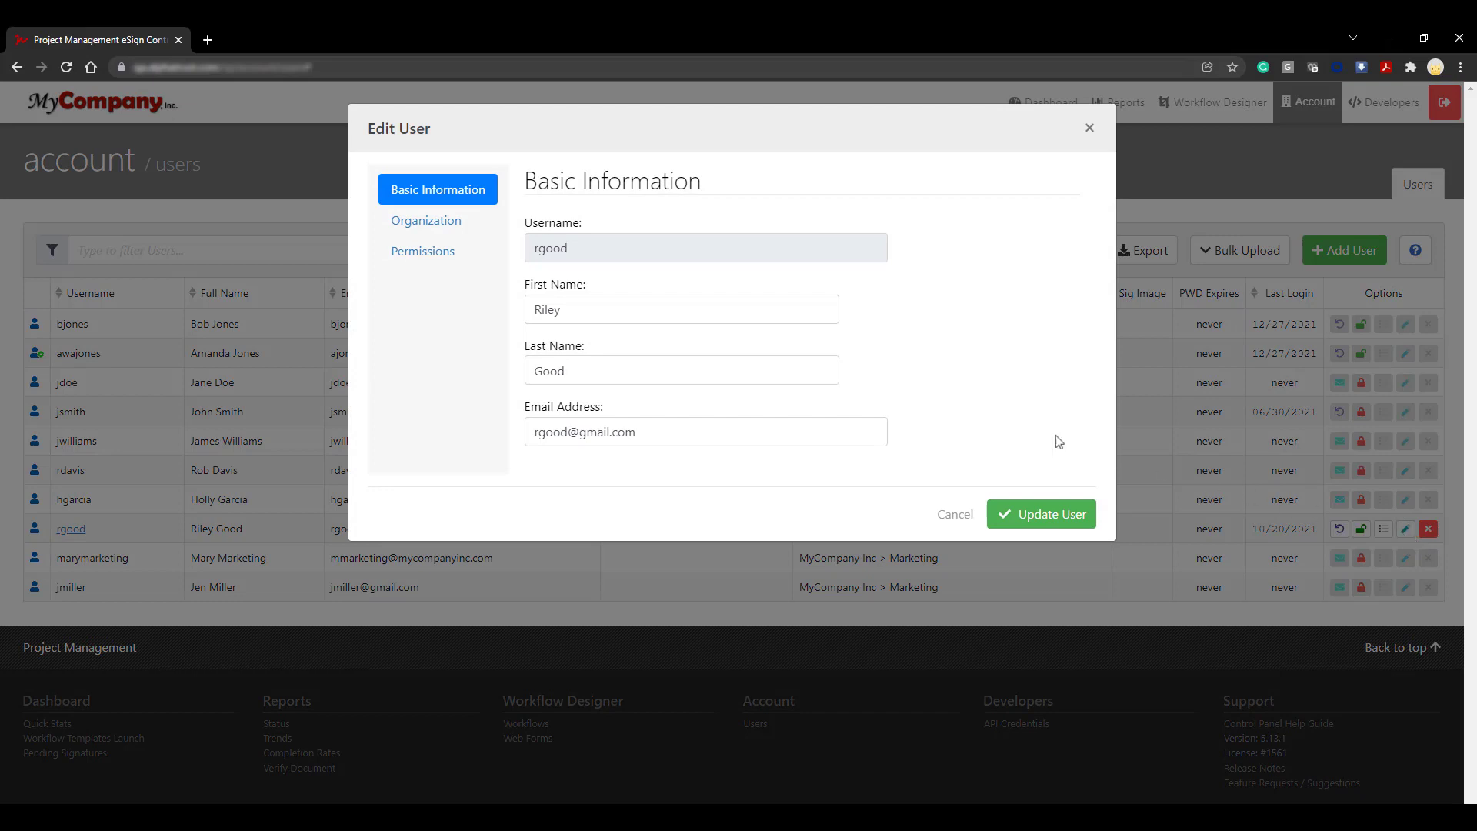
pyautogui.click(422, 256)
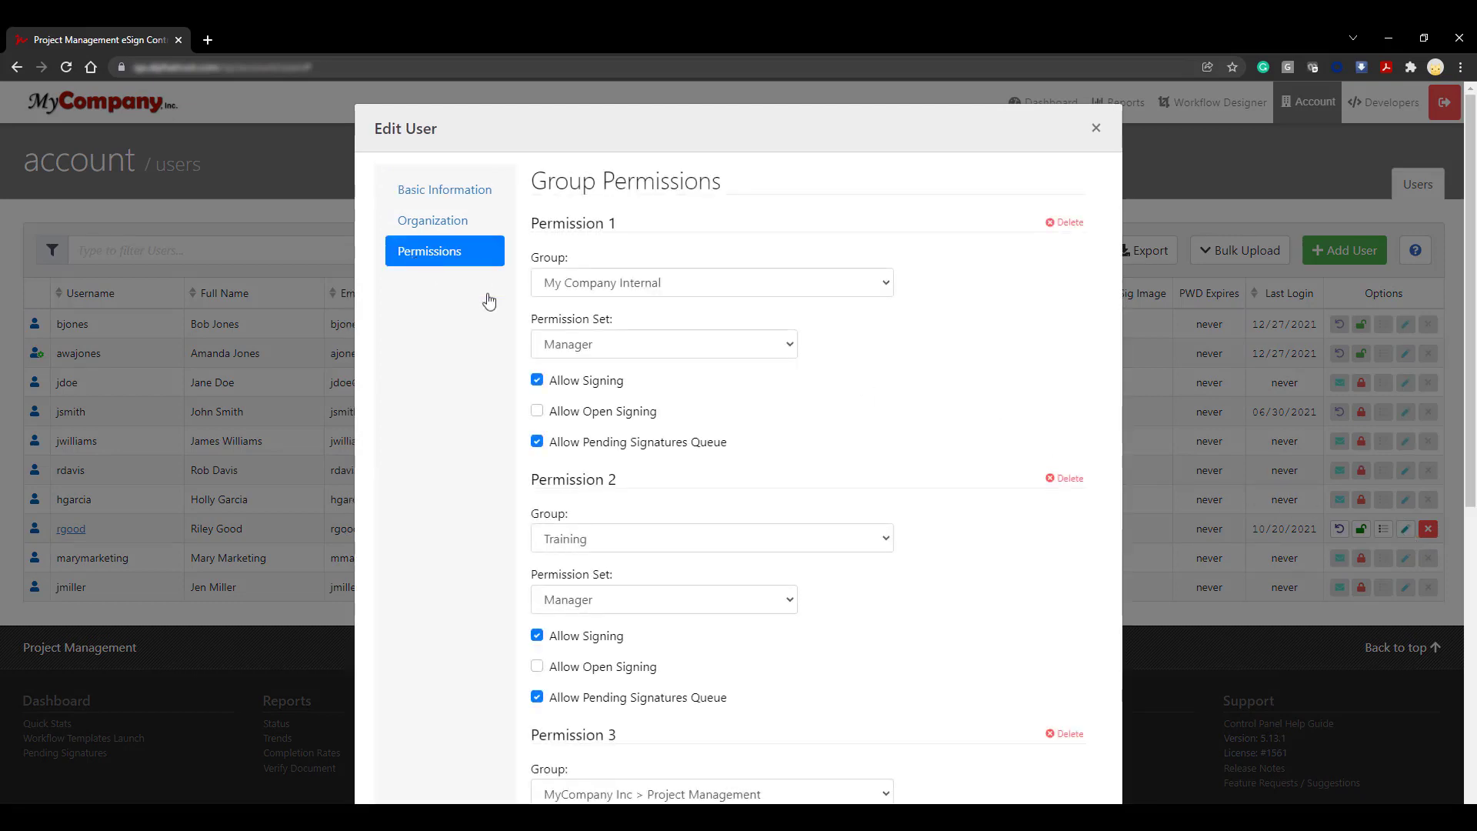
pyautogui.scroll(-5, 971, 540)
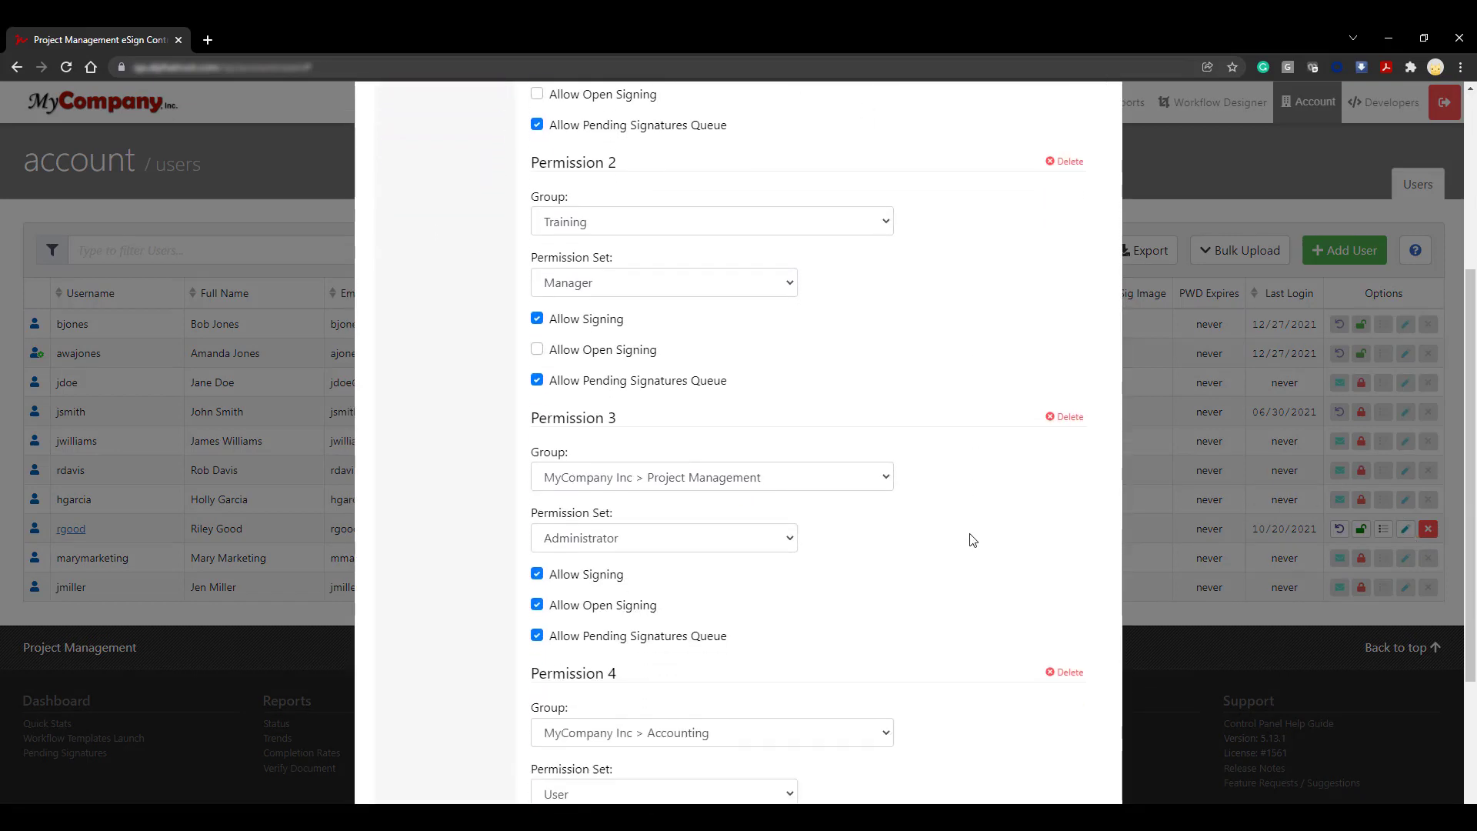
pyautogui.click(768, 471)
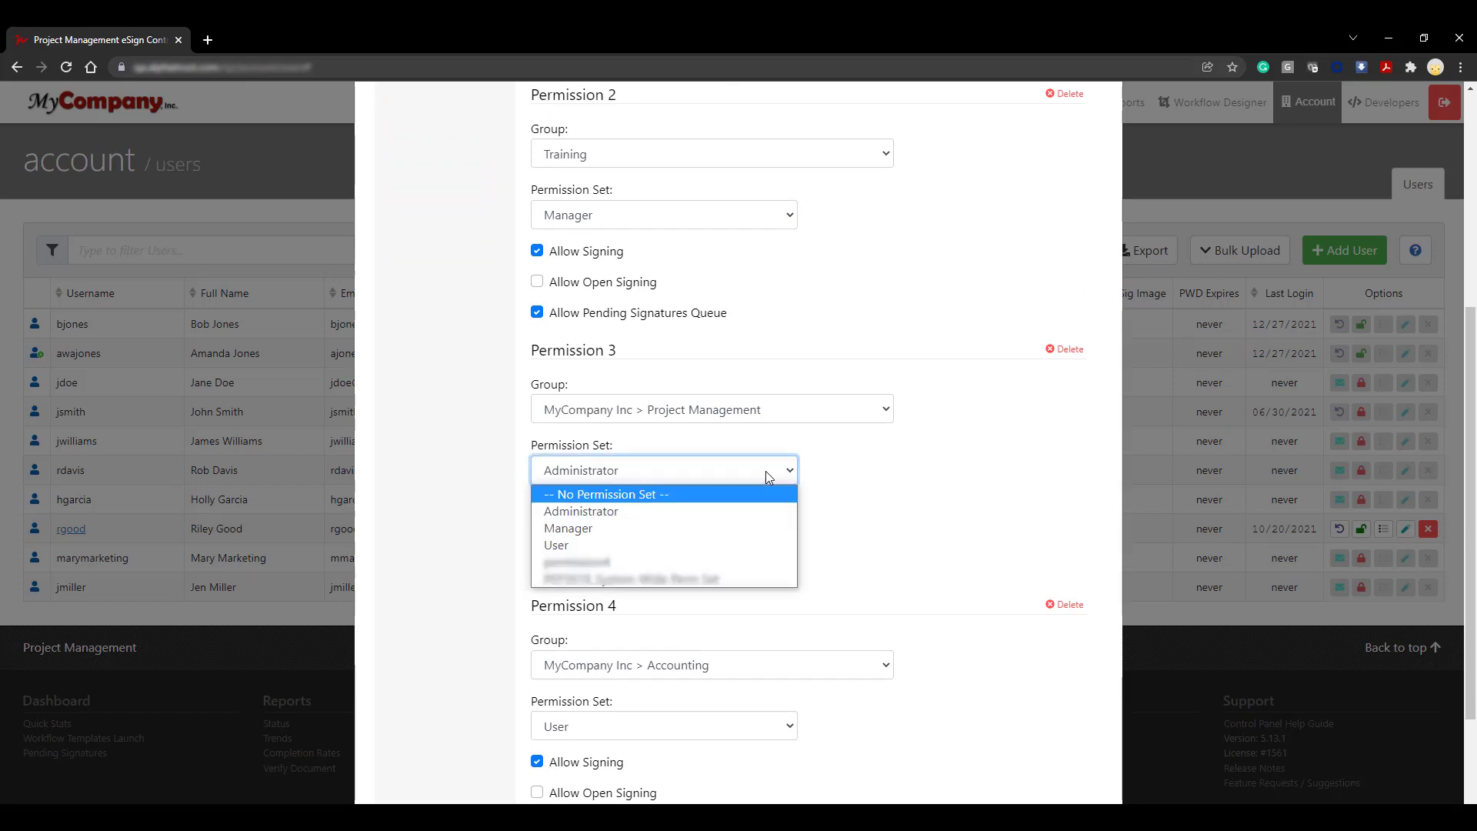
pyautogui.click(738, 528)
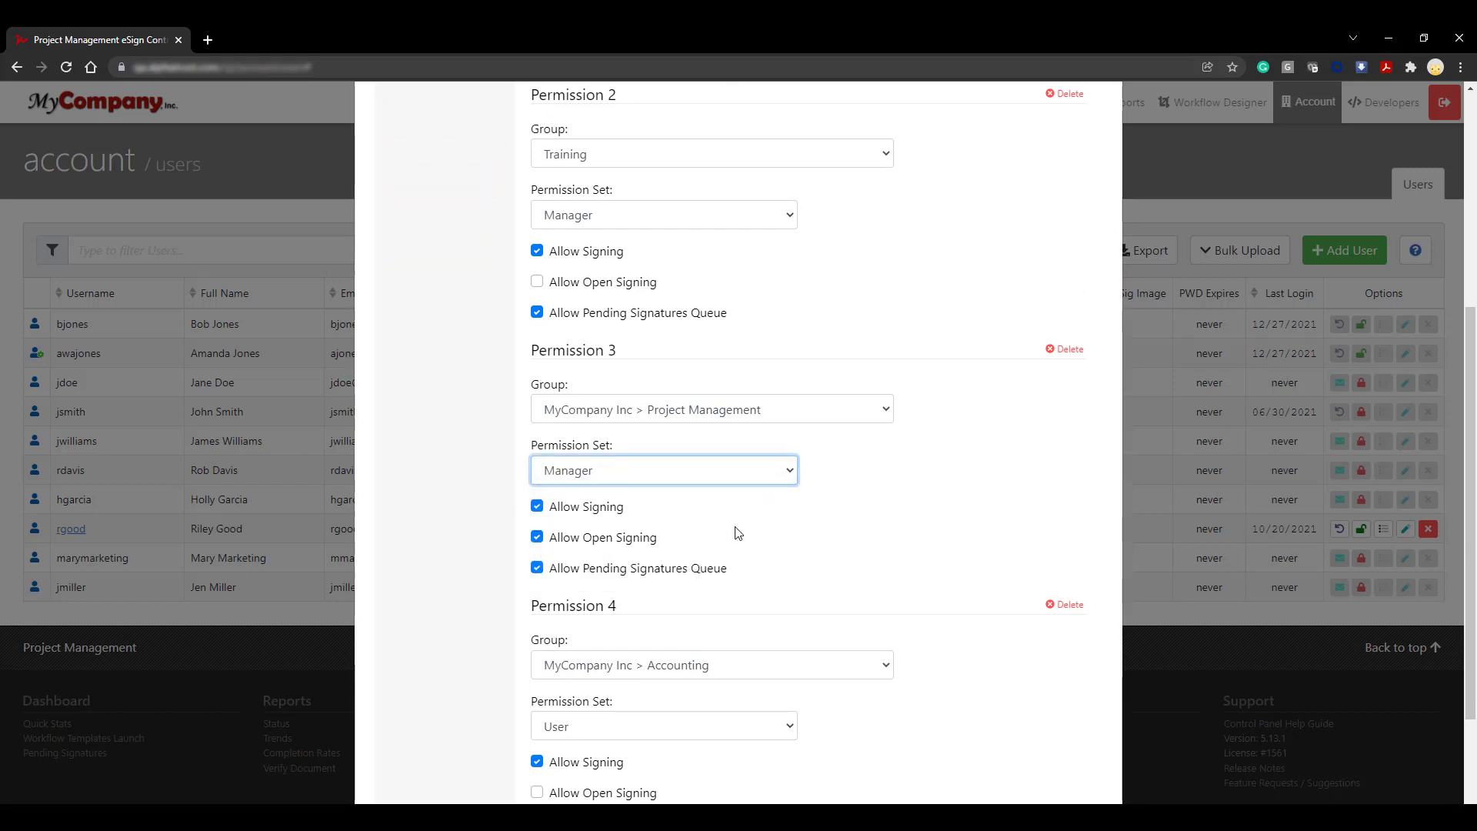
pyautogui.scroll(-3, 846, 550)
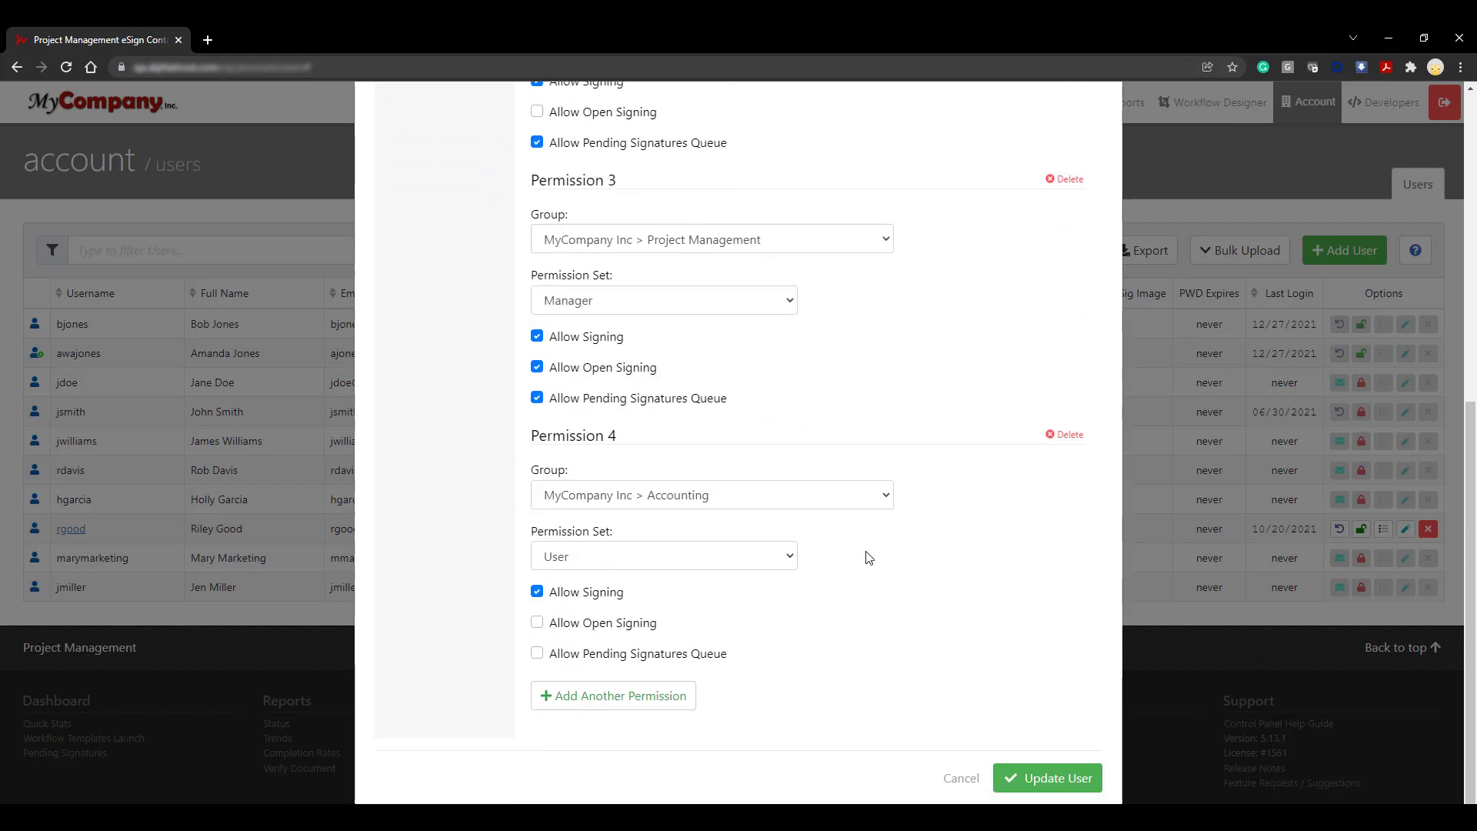
pyautogui.click(1049, 778)
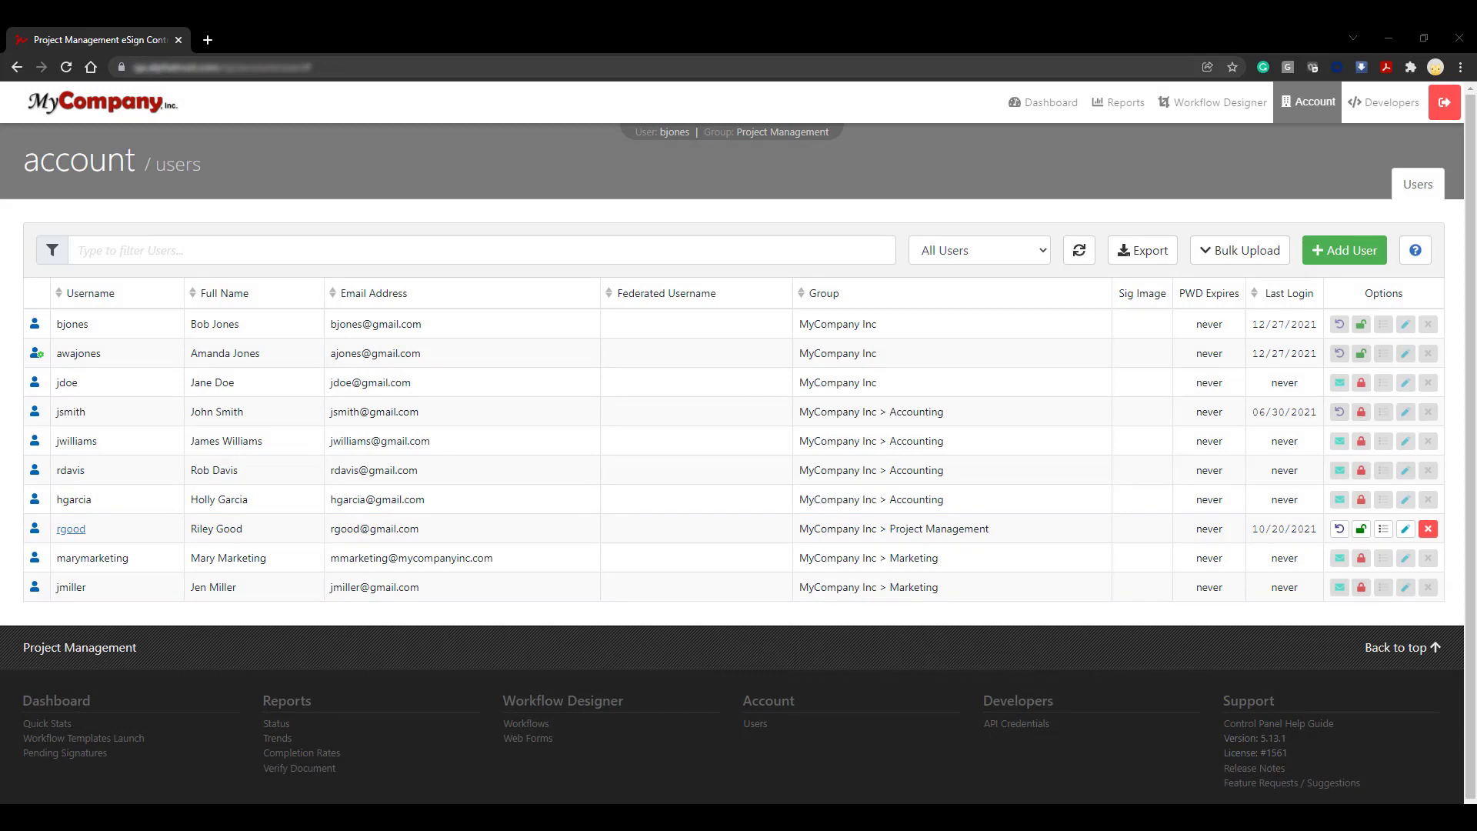
# Filter the users list by the accounting user's first name and switch the active group to MyCompany Inc > Accounting.
pyautogui.click(166, 250)
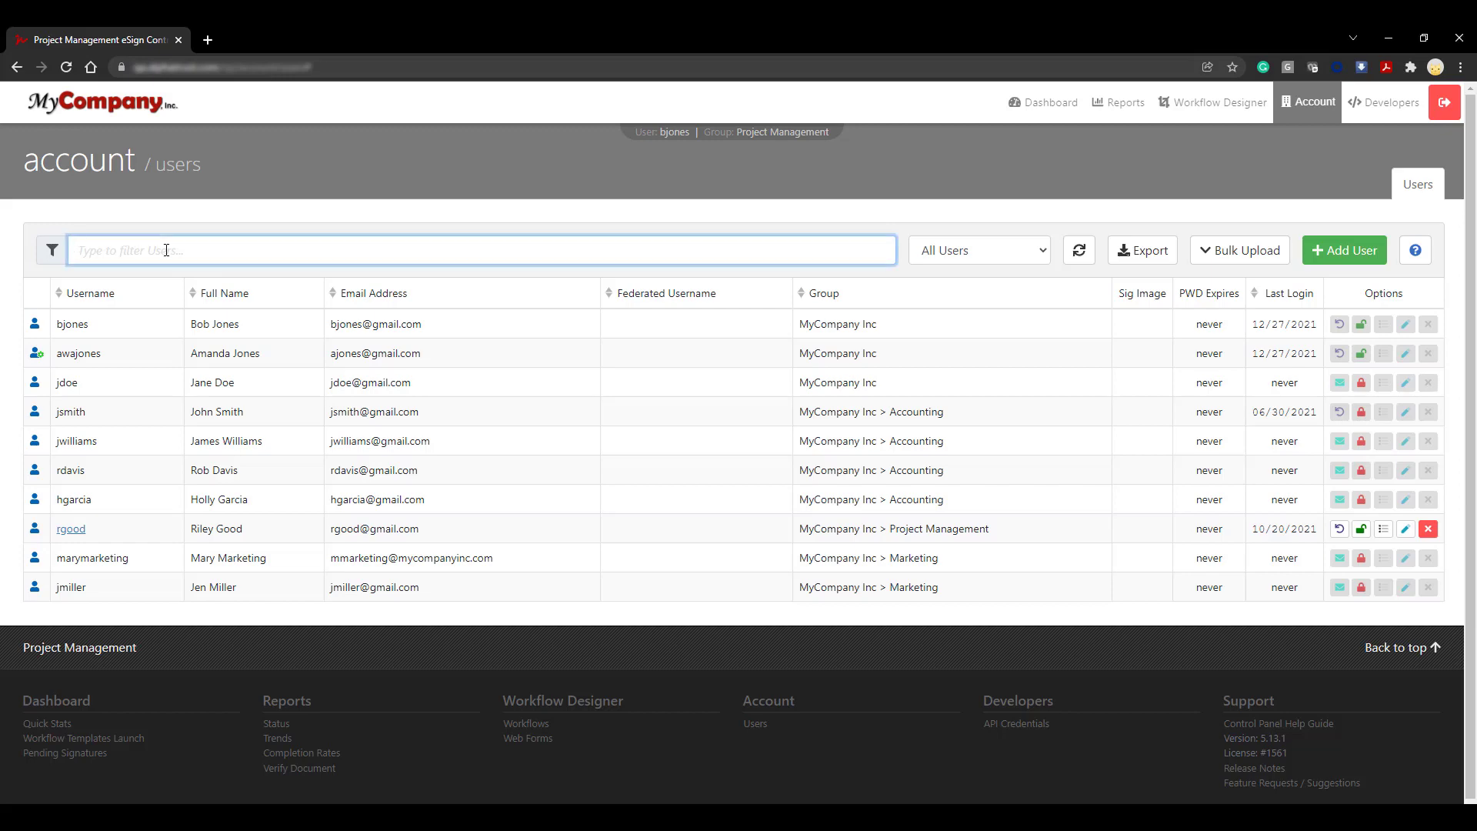
pyautogui.write('john')
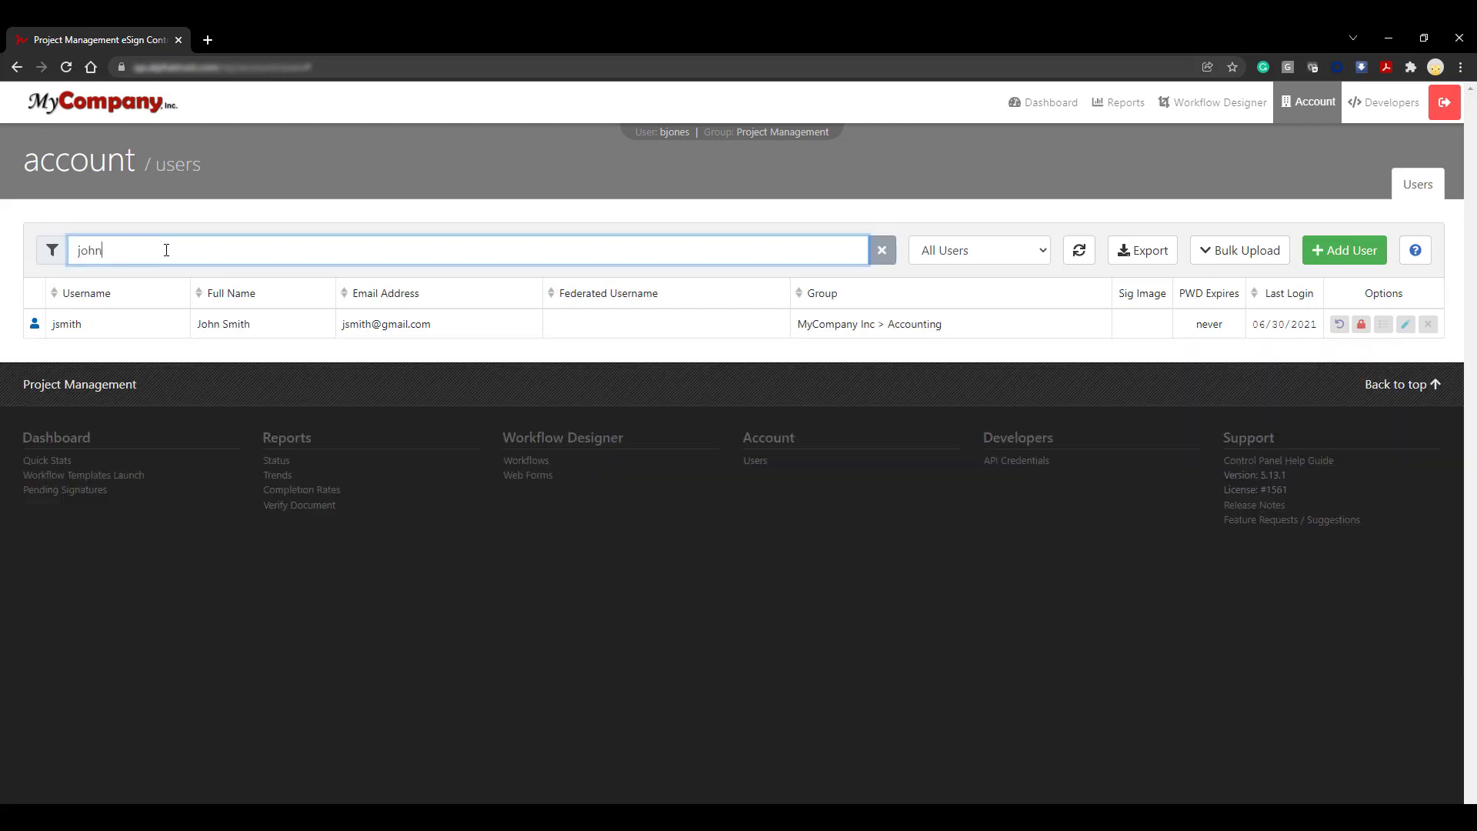
pyautogui.click(814, 139)
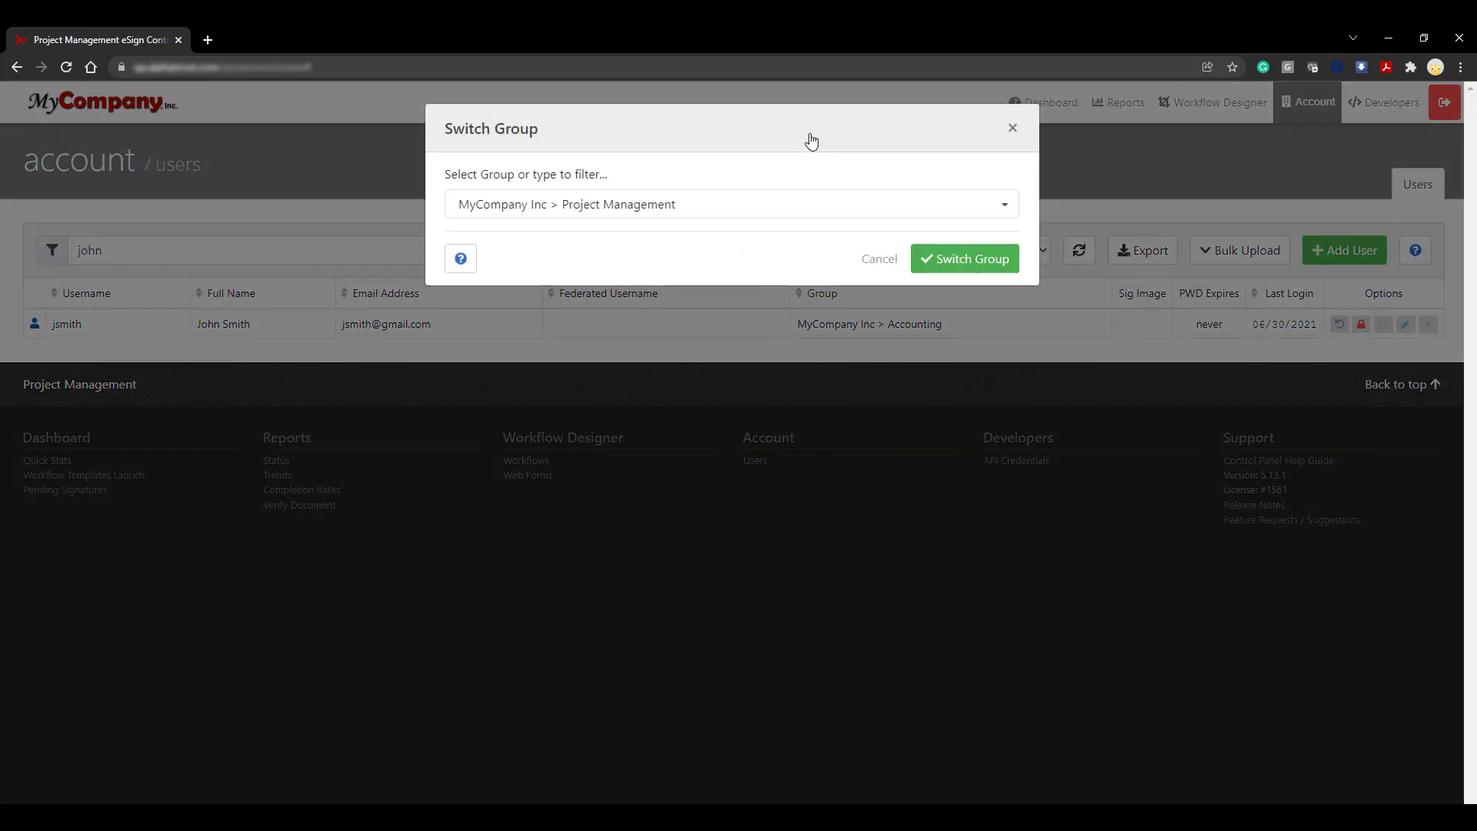
pyautogui.click(792, 206)
pyautogui.click(751, 267)
pyautogui.click(1003, 264)
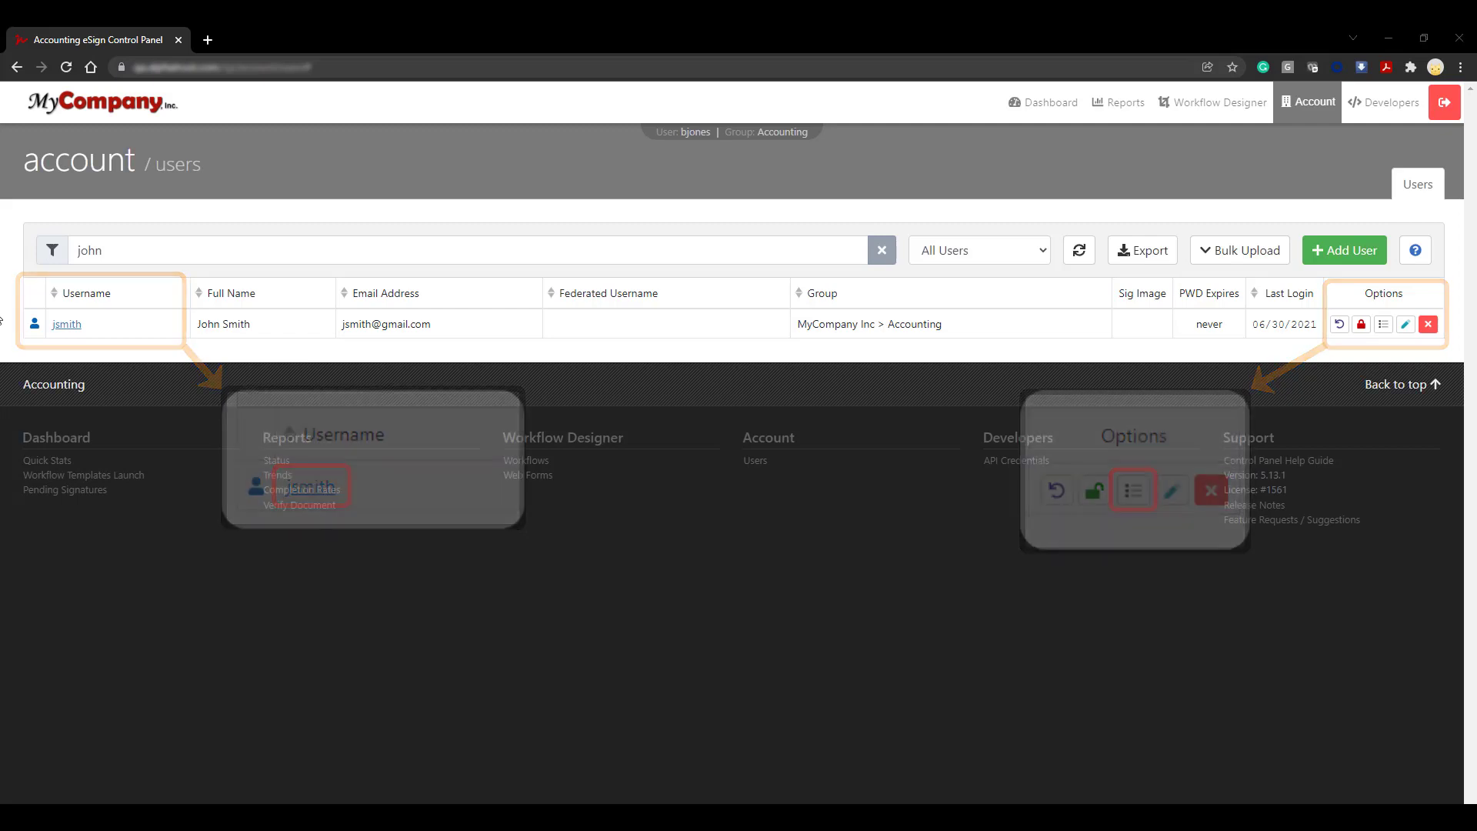
# In the filtered user's details, update the Accounting permission to disallow signing, open signing and the pending signatures queue.
pyautogui.click(66, 324)
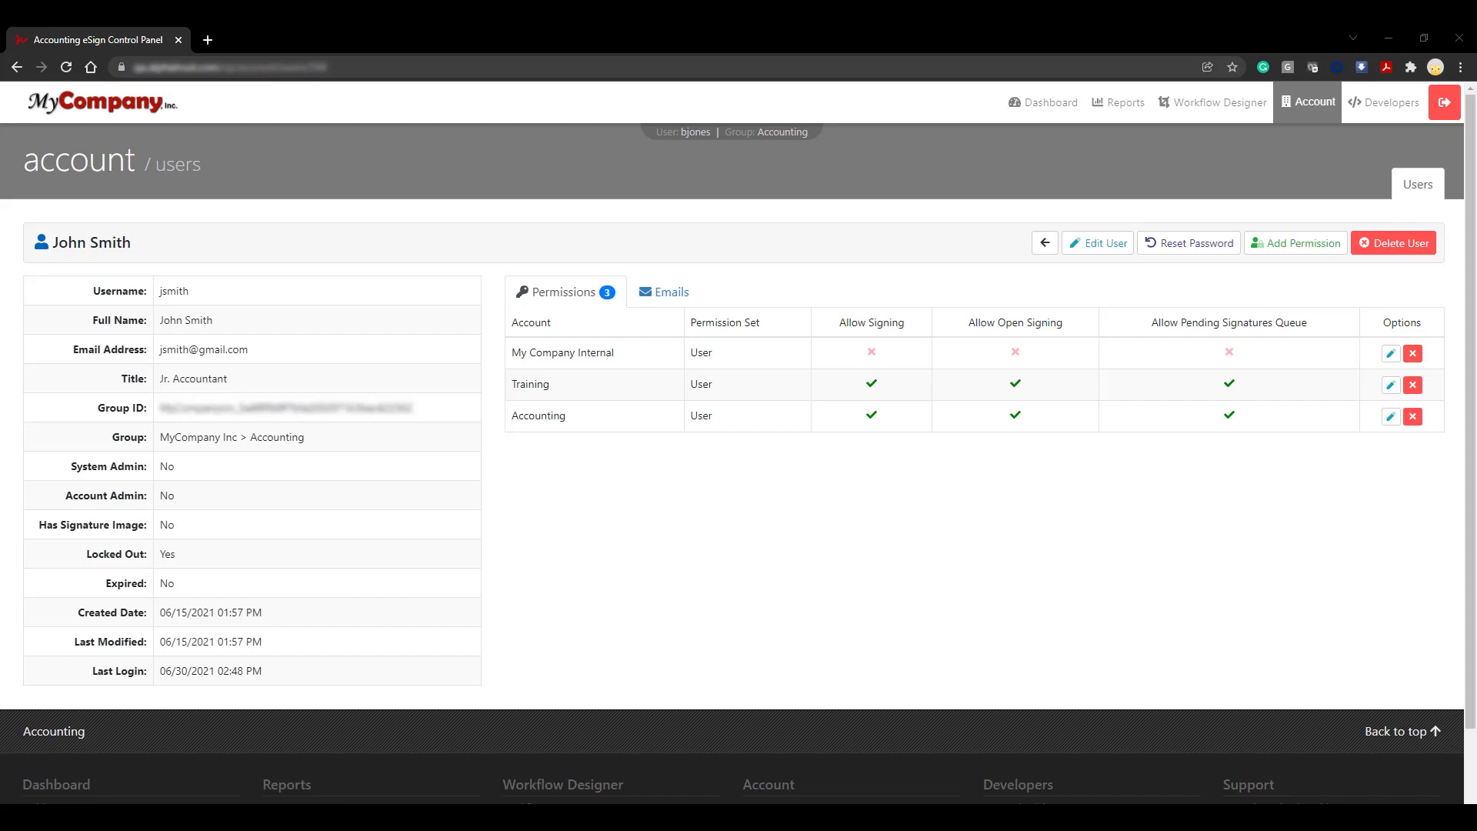
pyautogui.click(1392, 416)
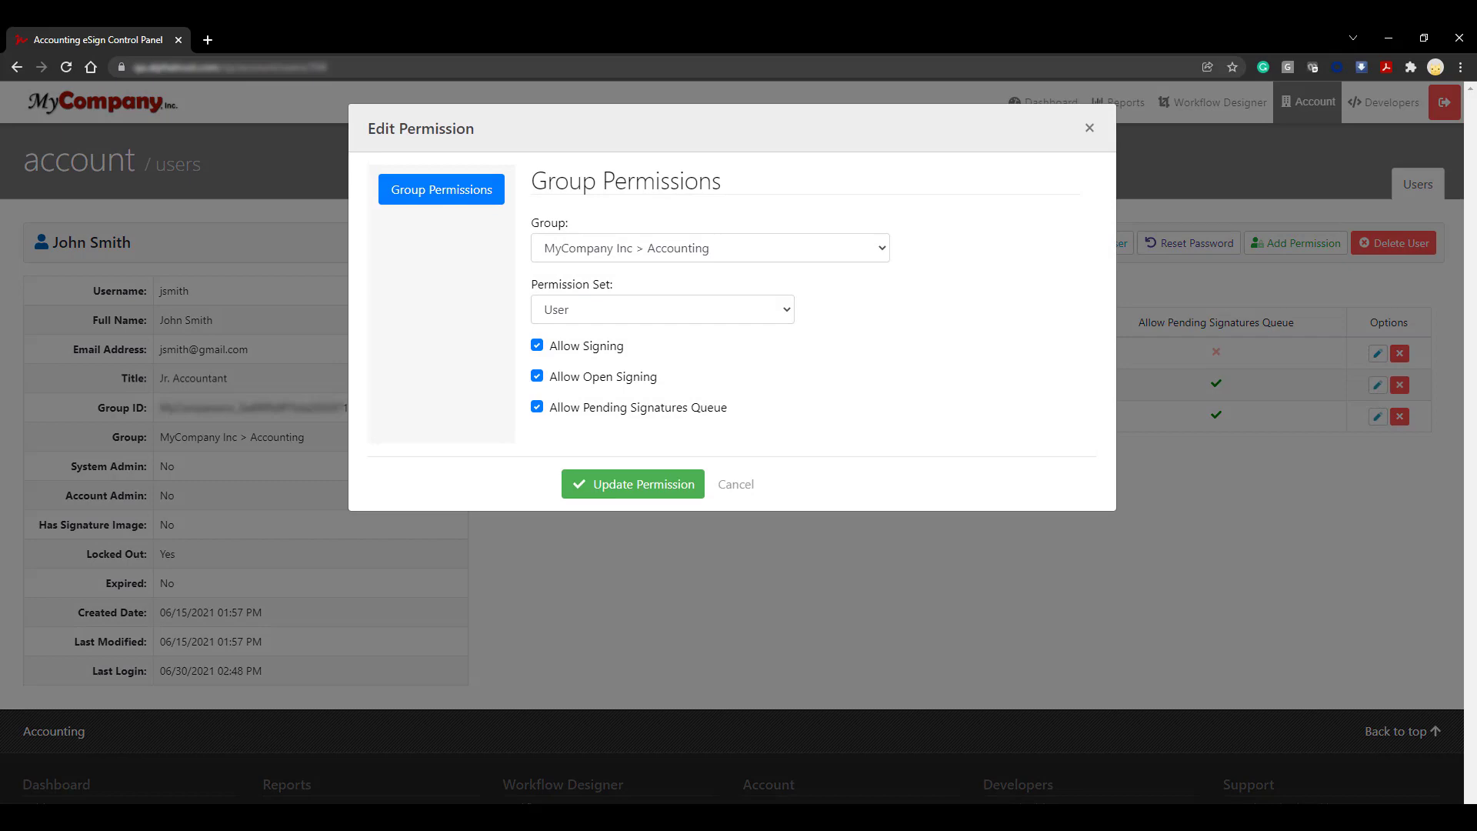
pyautogui.click(536, 377)
pyautogui.click(536, 346)
pyautogui.click(536, 376)
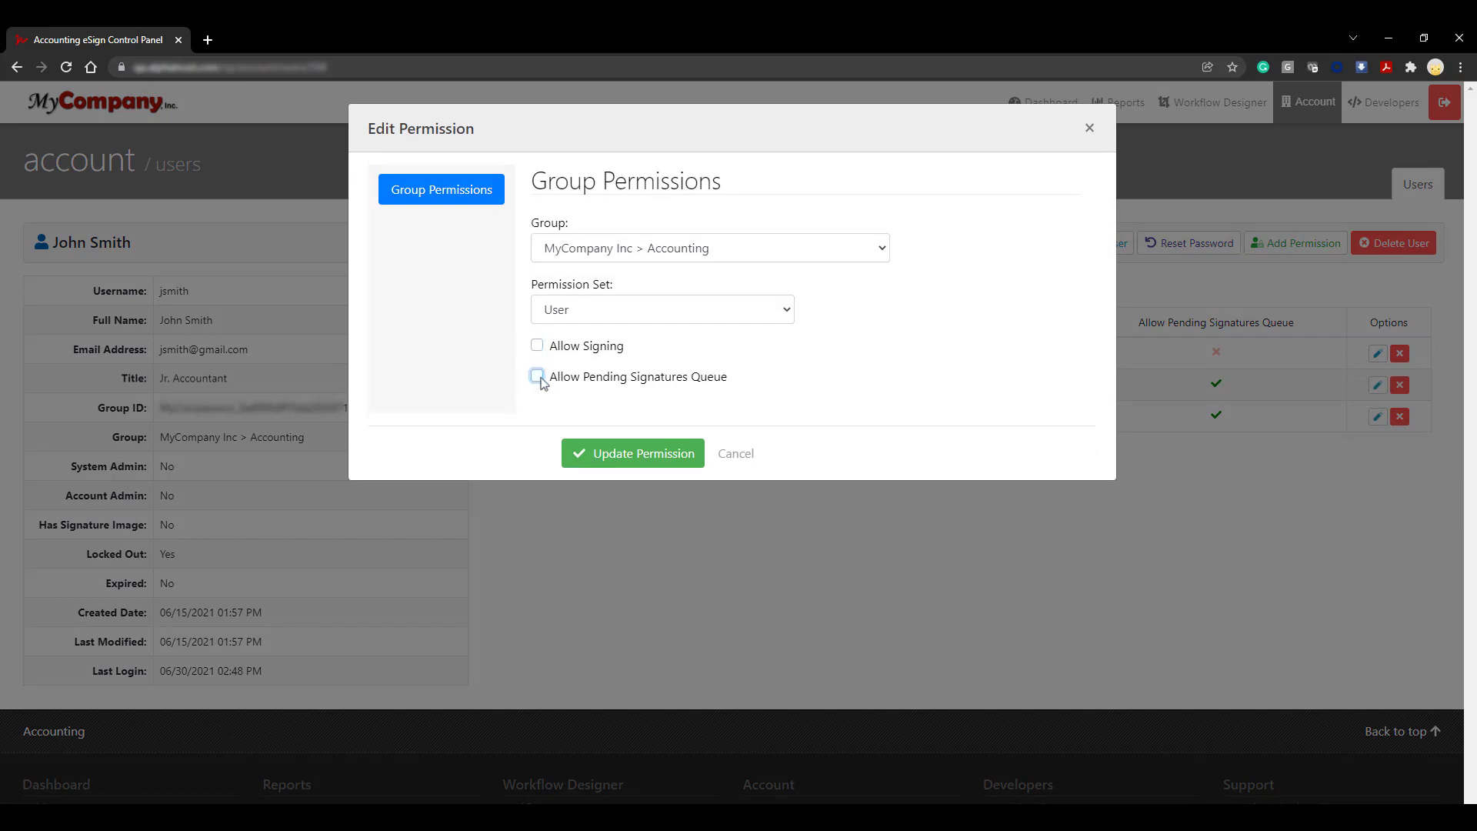
pyautogui.click(677, 461)
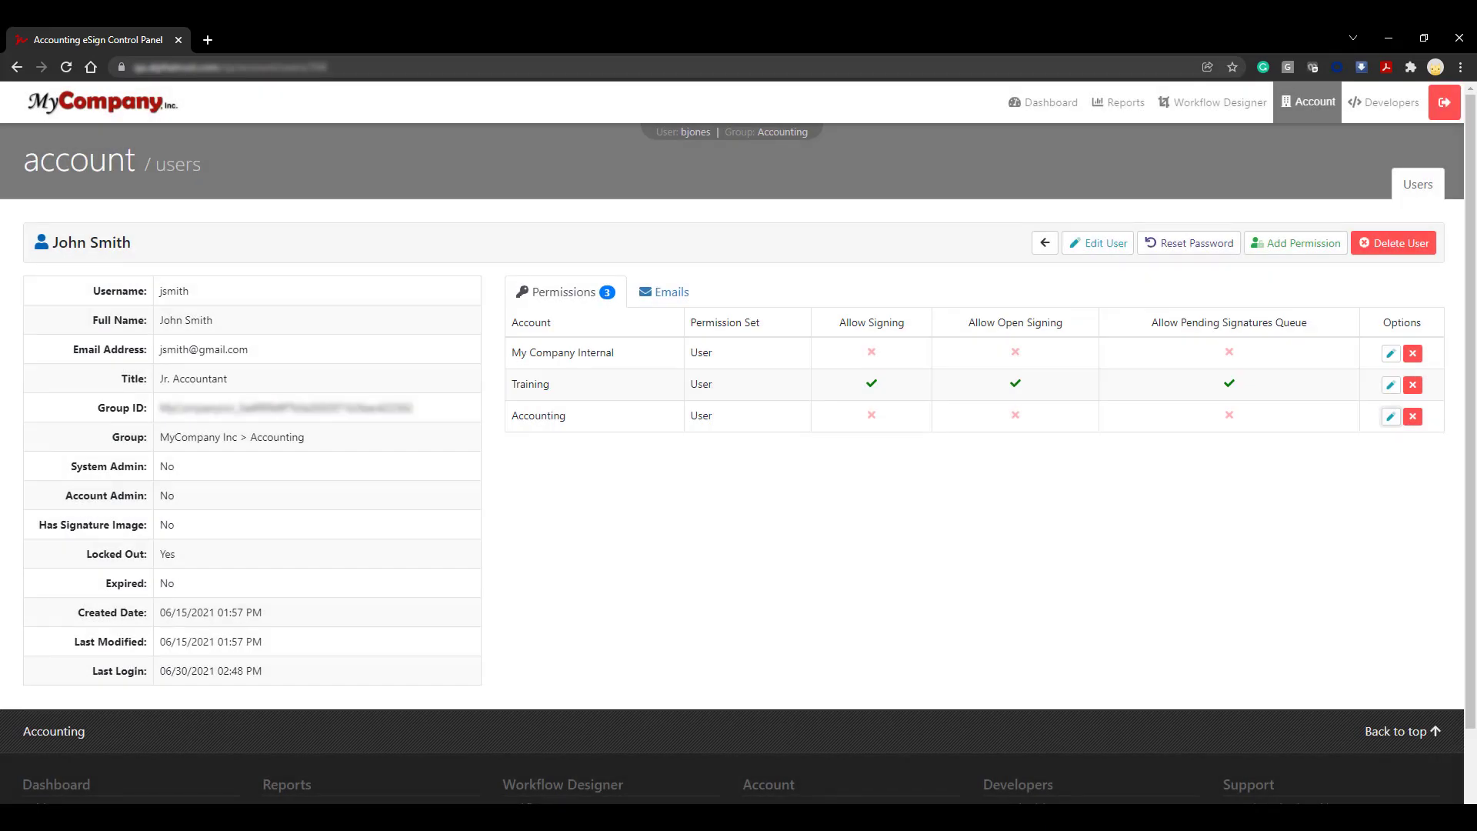
# Edit the user's organization details, setting the title to Project Manager and the group to MyCompany Inc > Project Management, and save.
pyautogui.click(1098, 248)
pyautogui.click(478, 222)
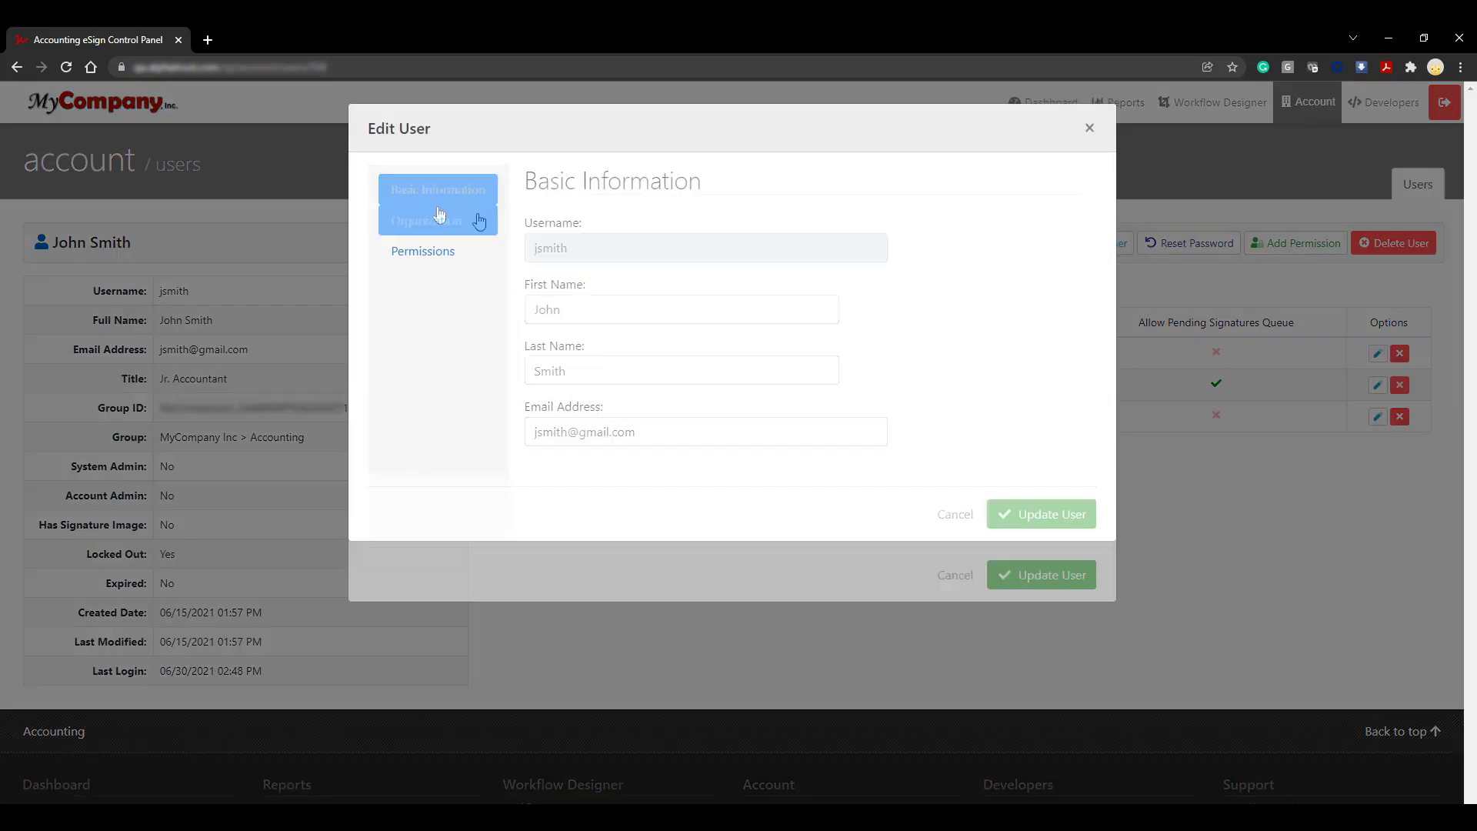
pyautogui.moveTo(636, 308); pyautogui.dragTo(531, 309)
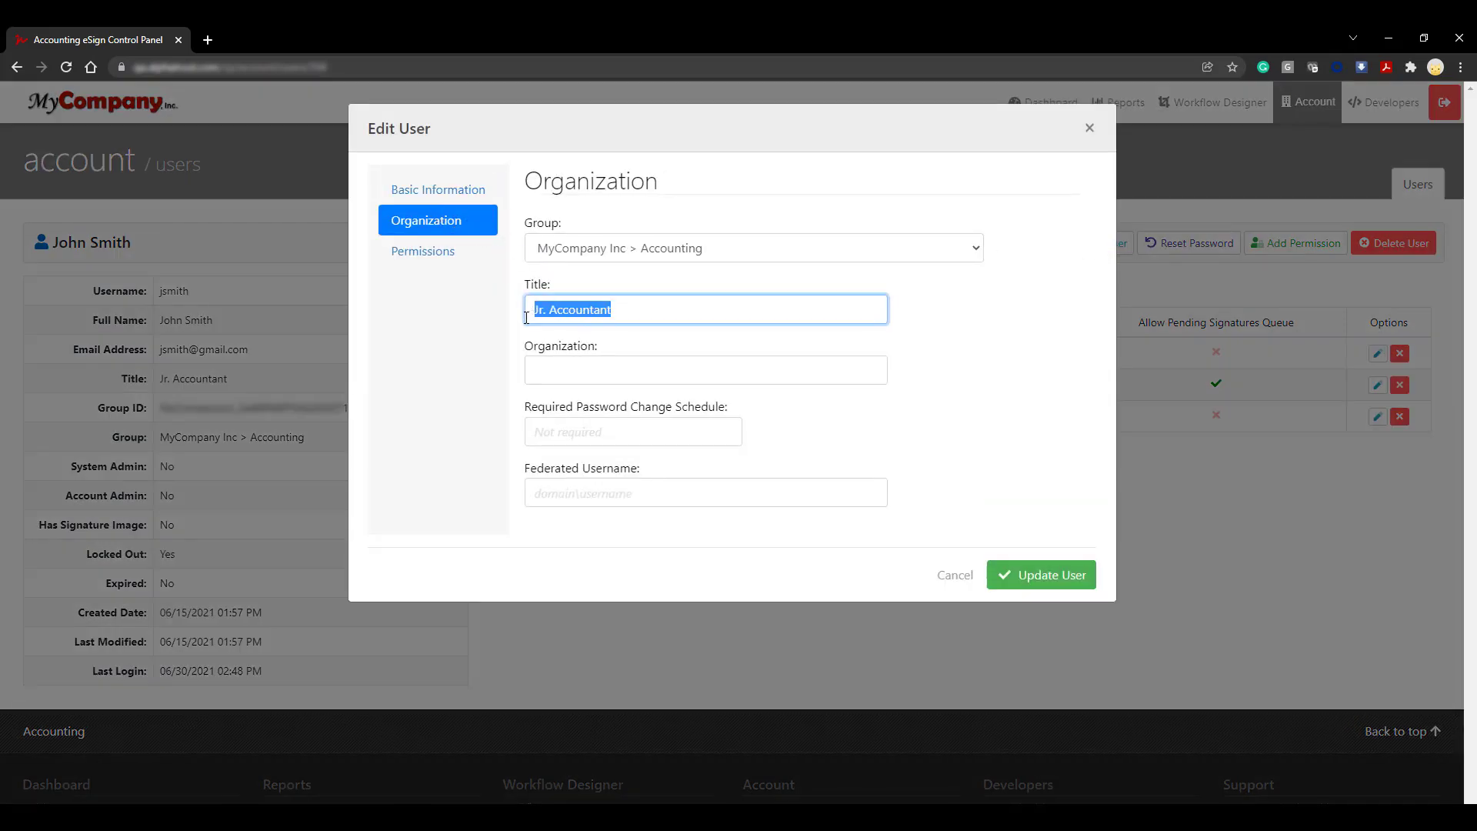
pyautogui.write('Project ')
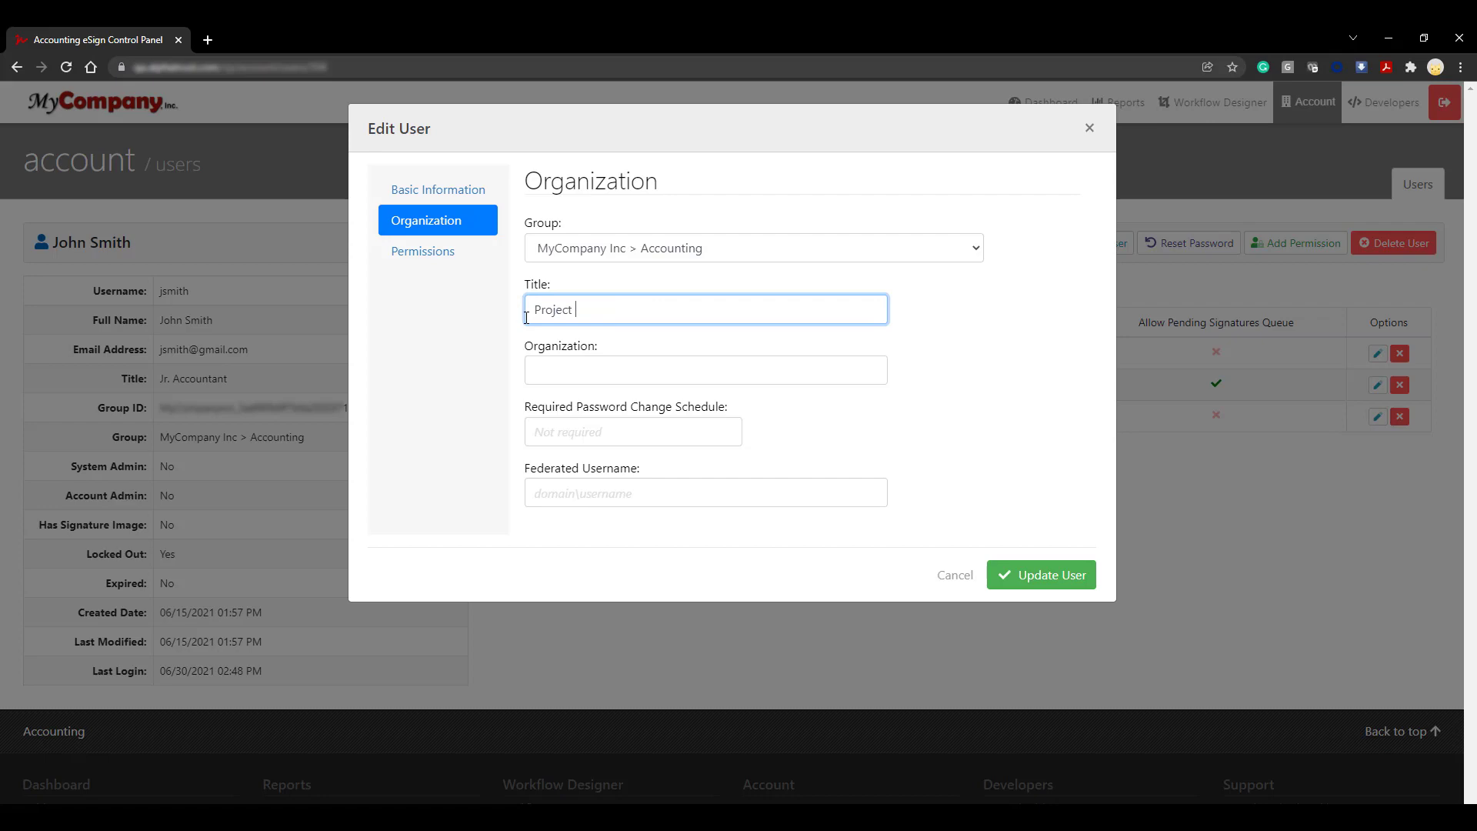
pyautogui.write('Manager')
pyautogui.click(740, 259)
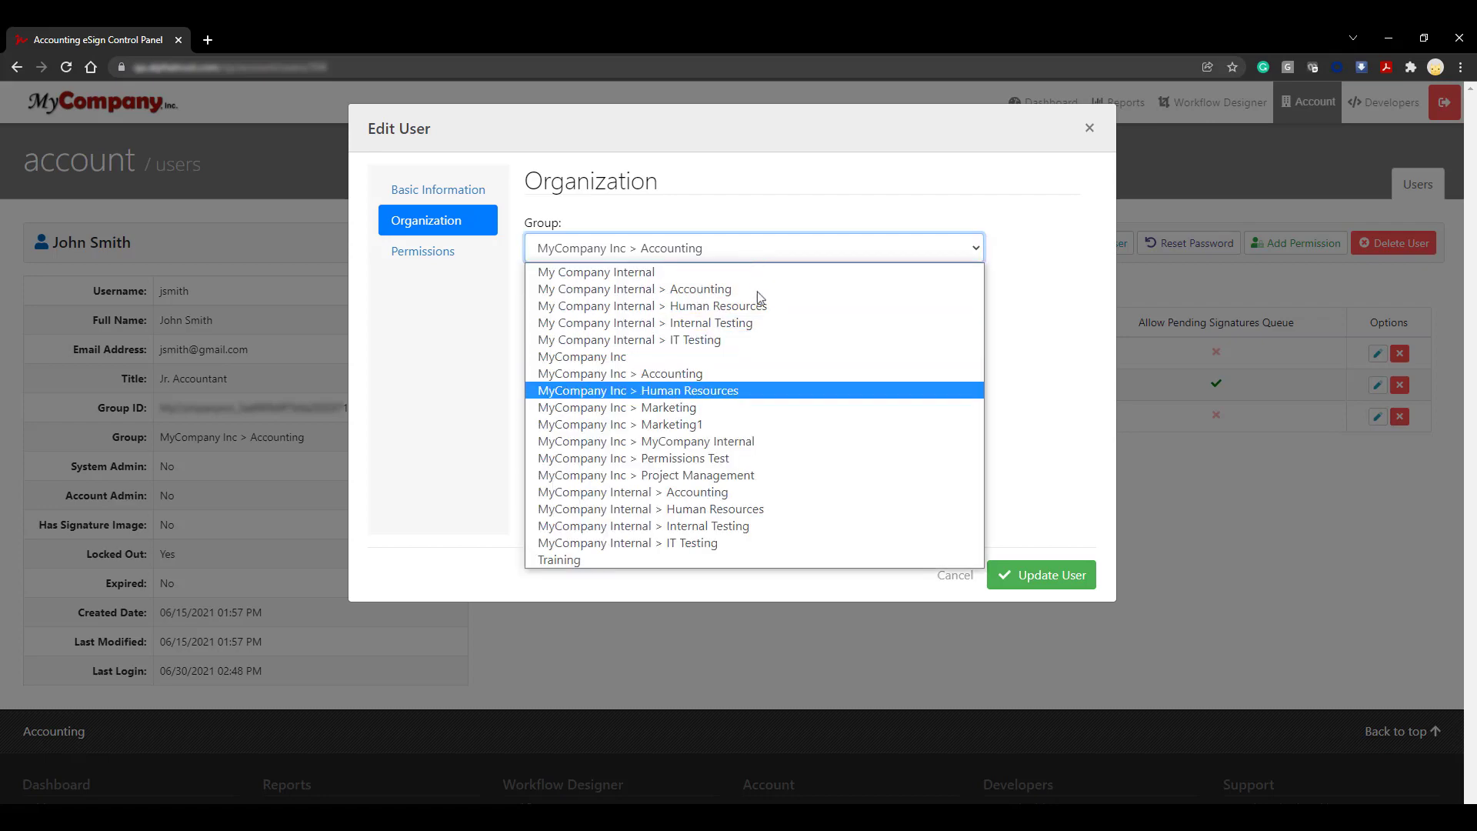
pyautogui.click(762, 476)
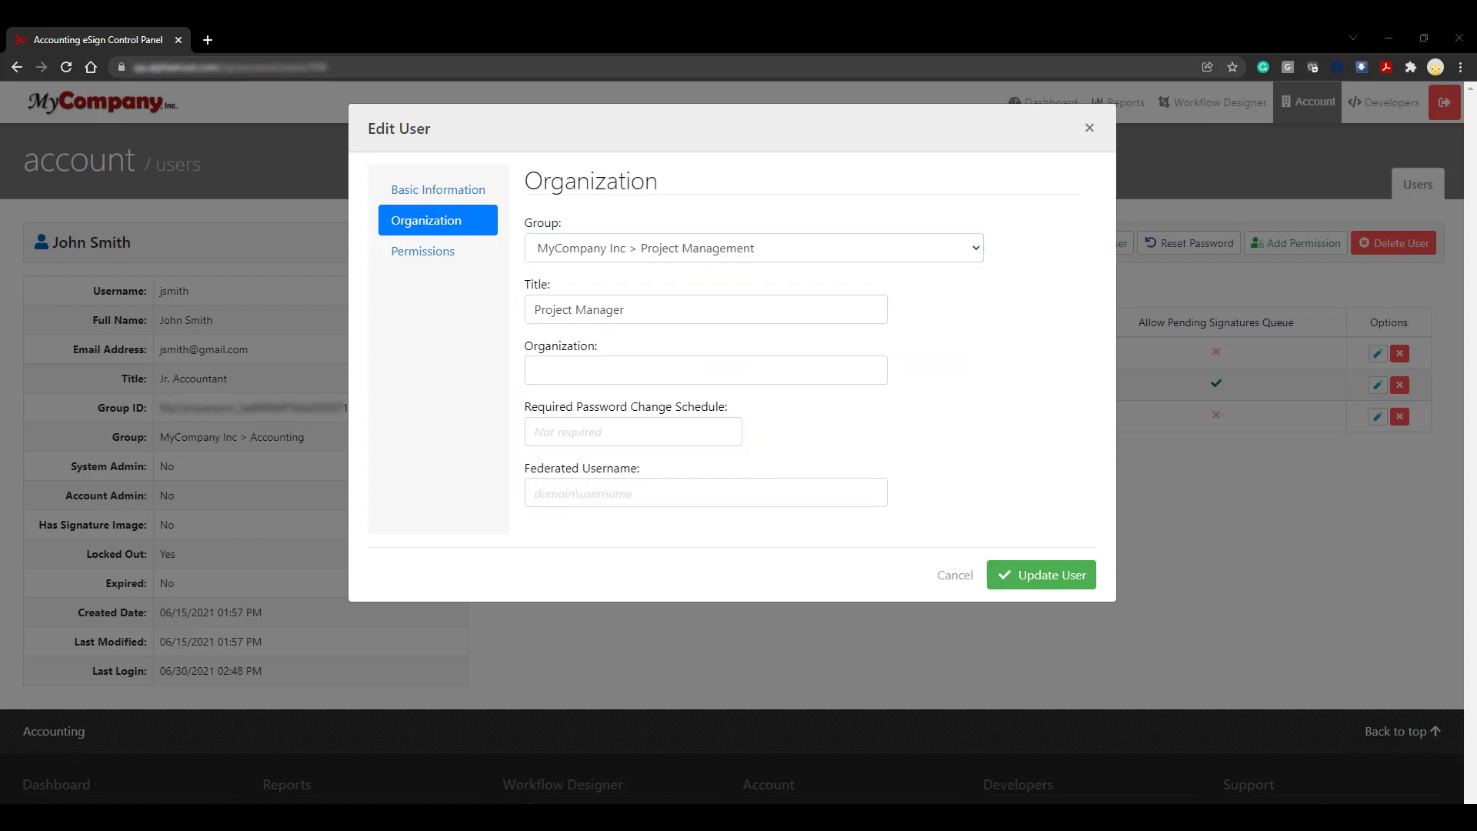
pyautogui.click(1066, 576)
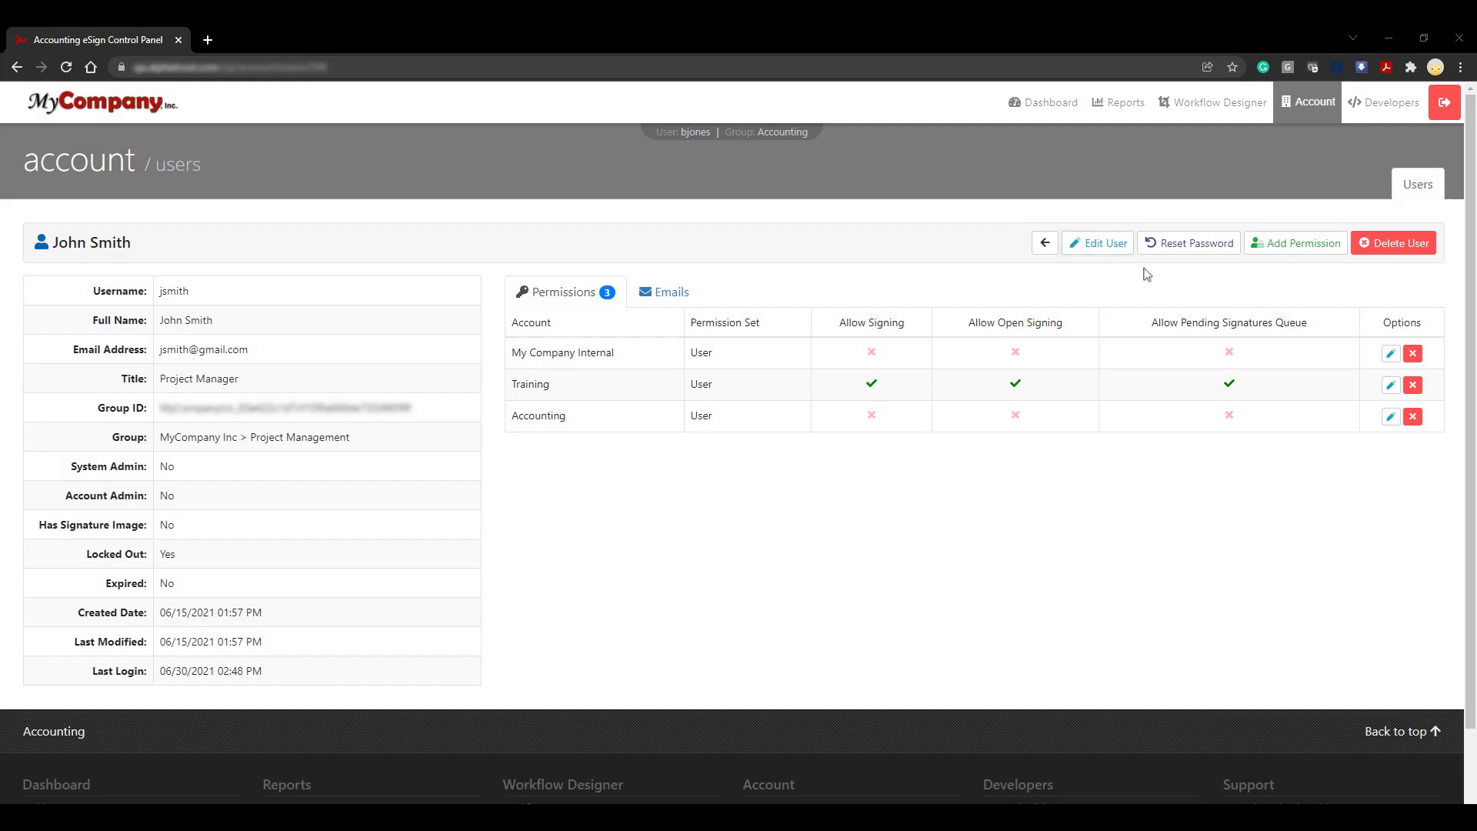
# Add a permission for MyCompany Inc > Project Management with the User permission set and Allow Open Signing enabled.
pyautogui.click(1273, 254)
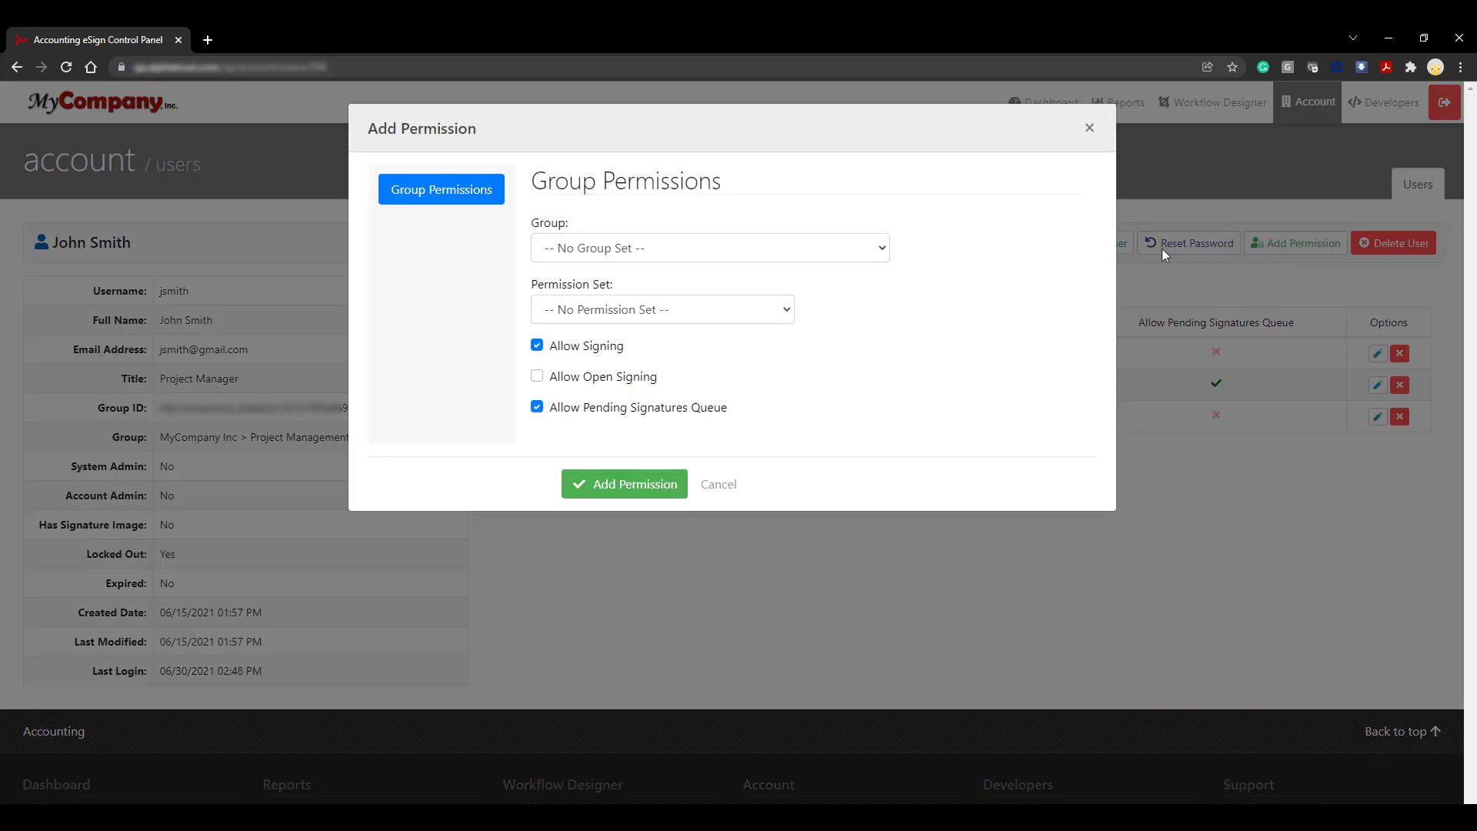
pyautogui.click(874, 249)
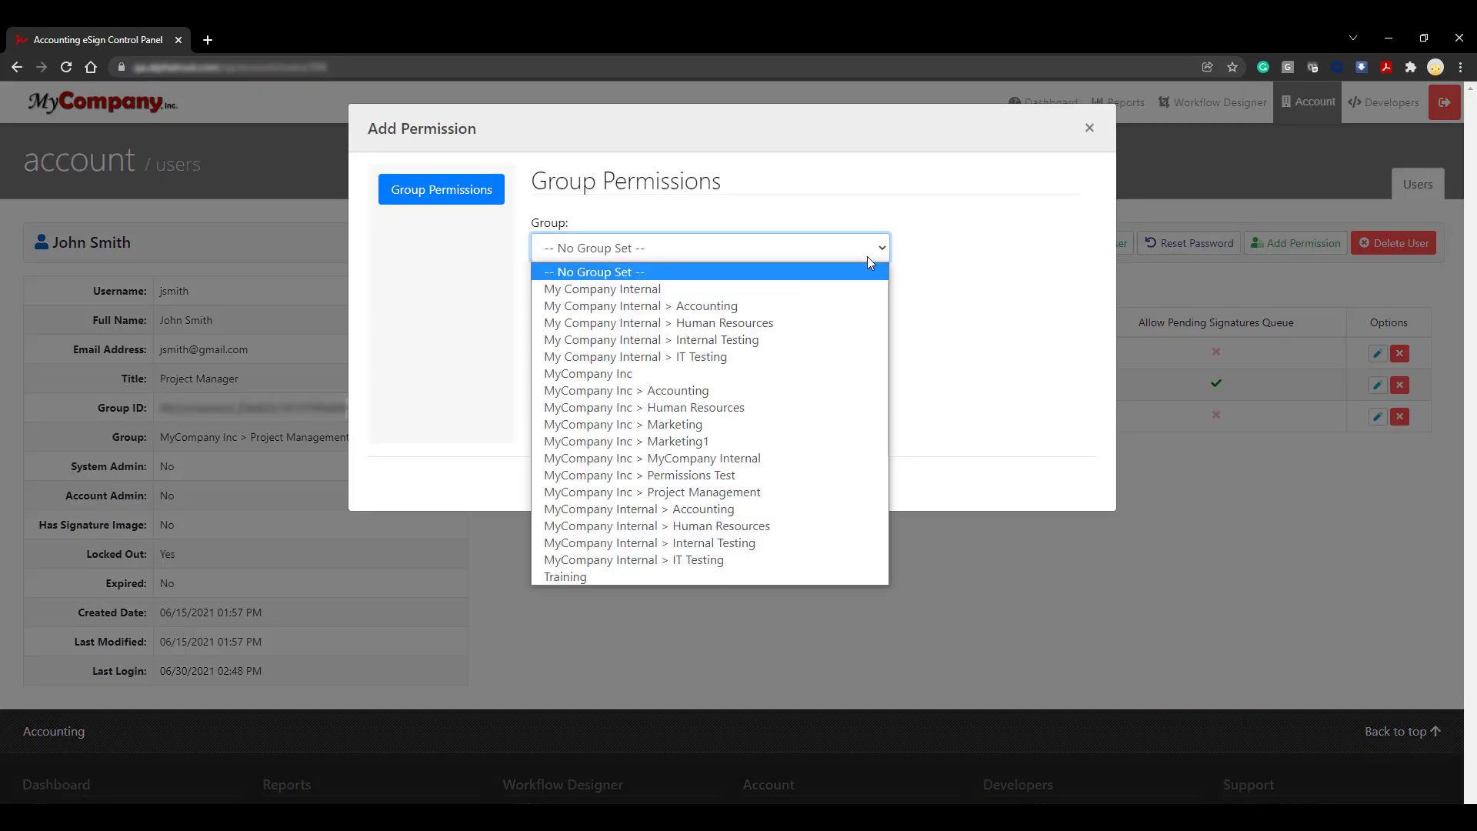
pyautogui.click(788, 491)
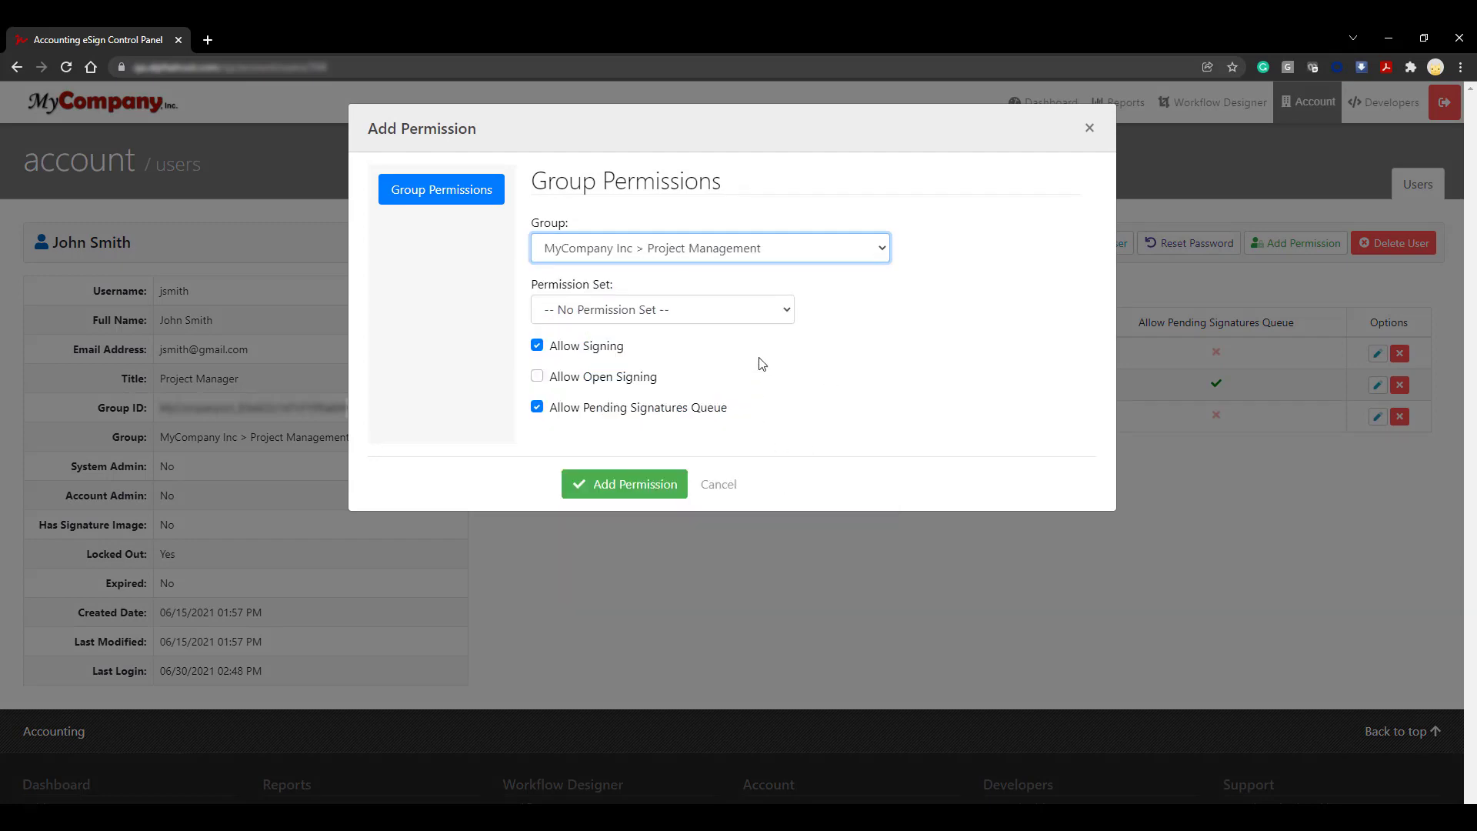
pyautogui.click(756, 316)
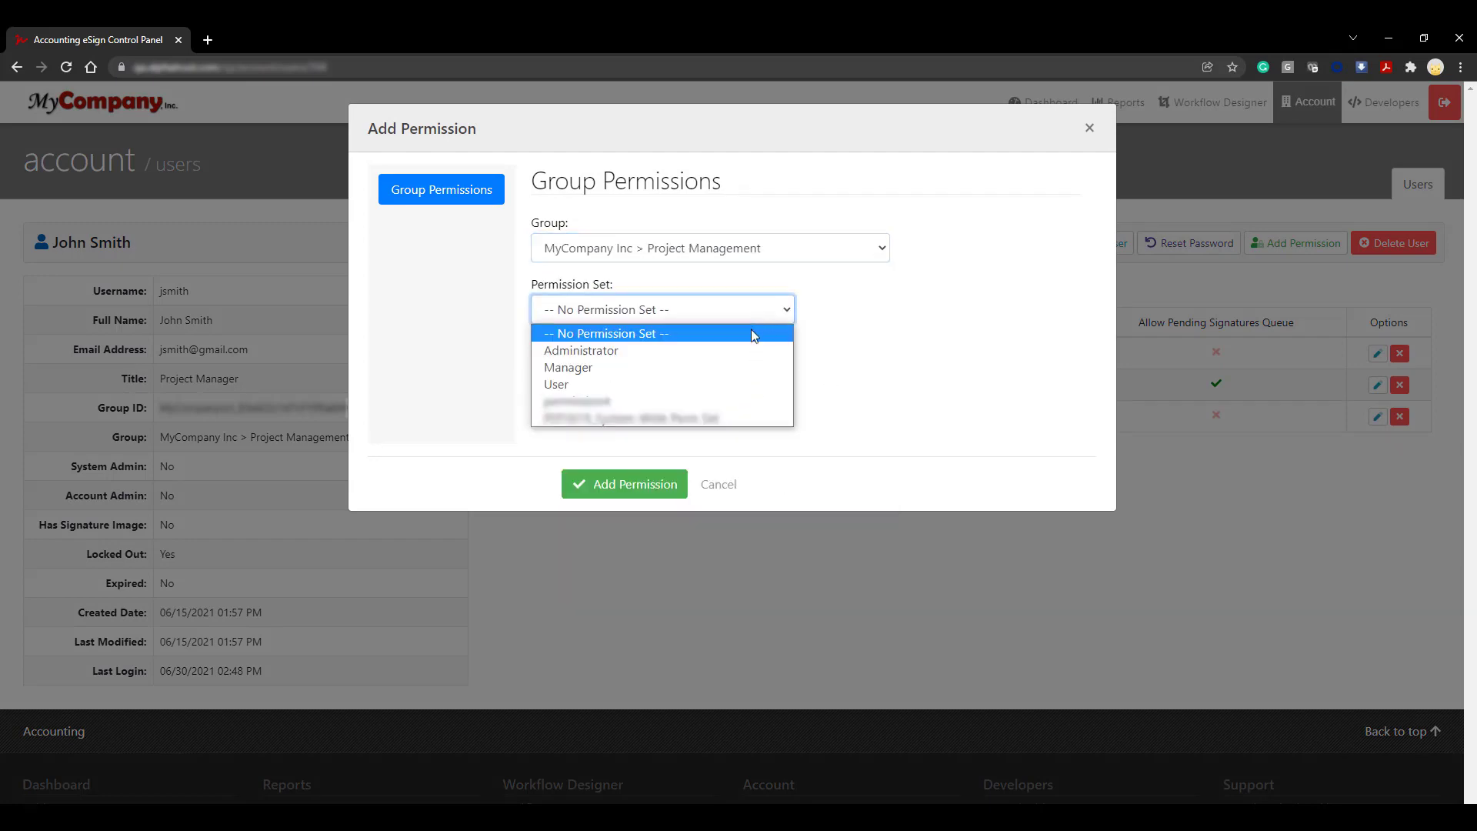
pyautogui.click(727, 389)
pyautogui.click(538, 377)
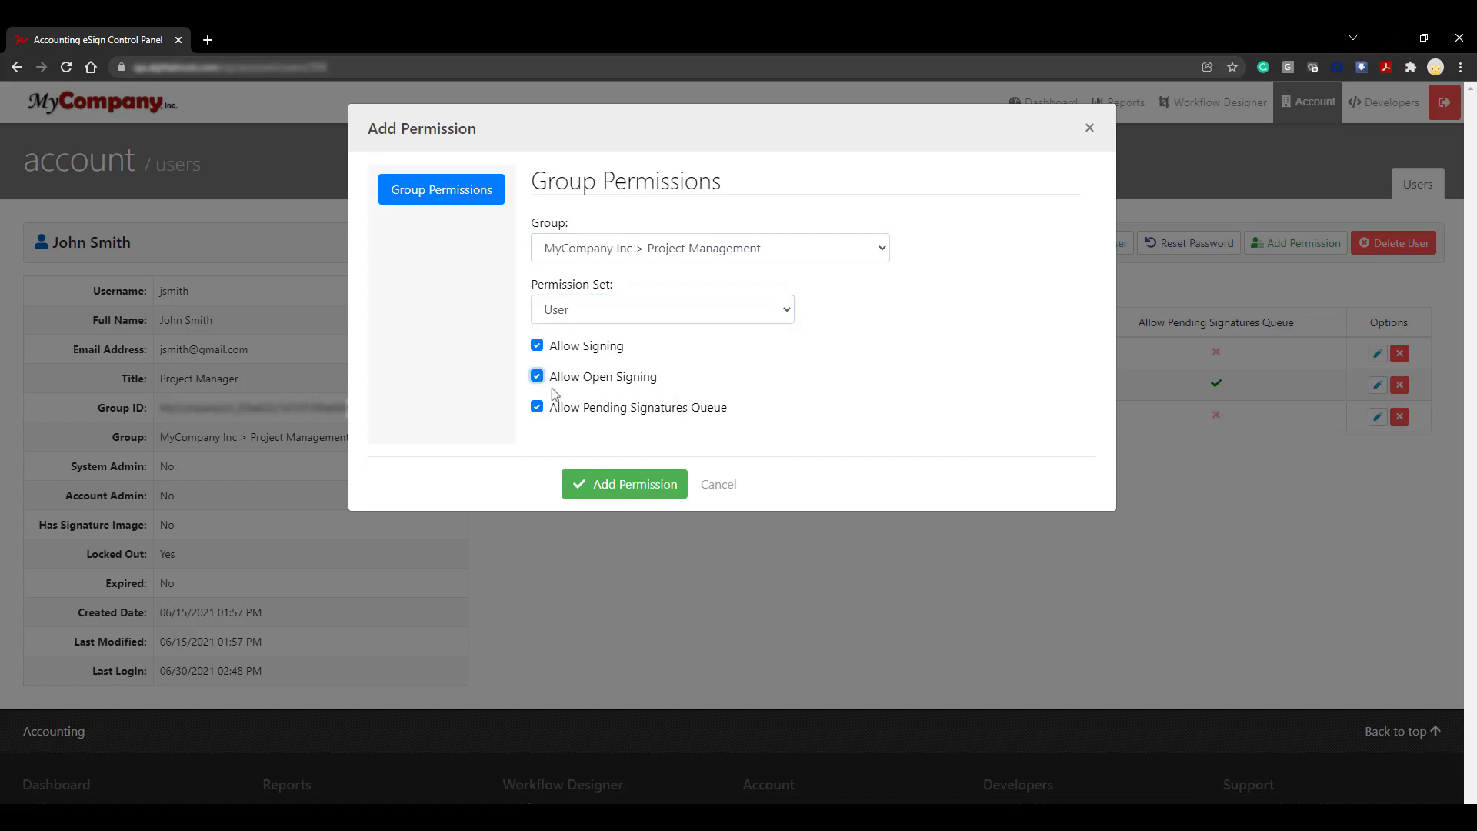
pyautogui.click(669, 484)
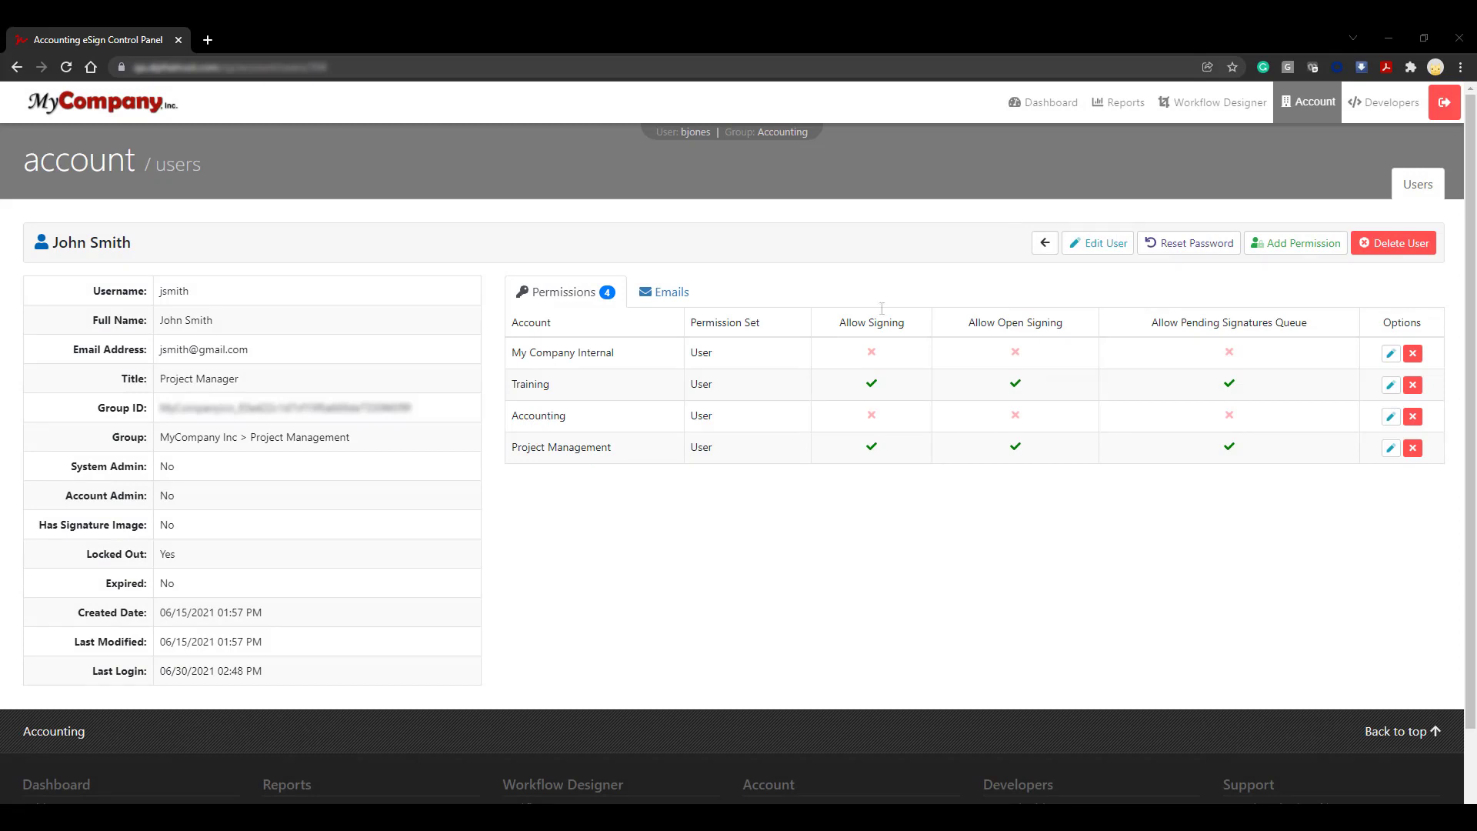
# Return to the users list and clear the name filter.
pyautogui.click(1045, 243)
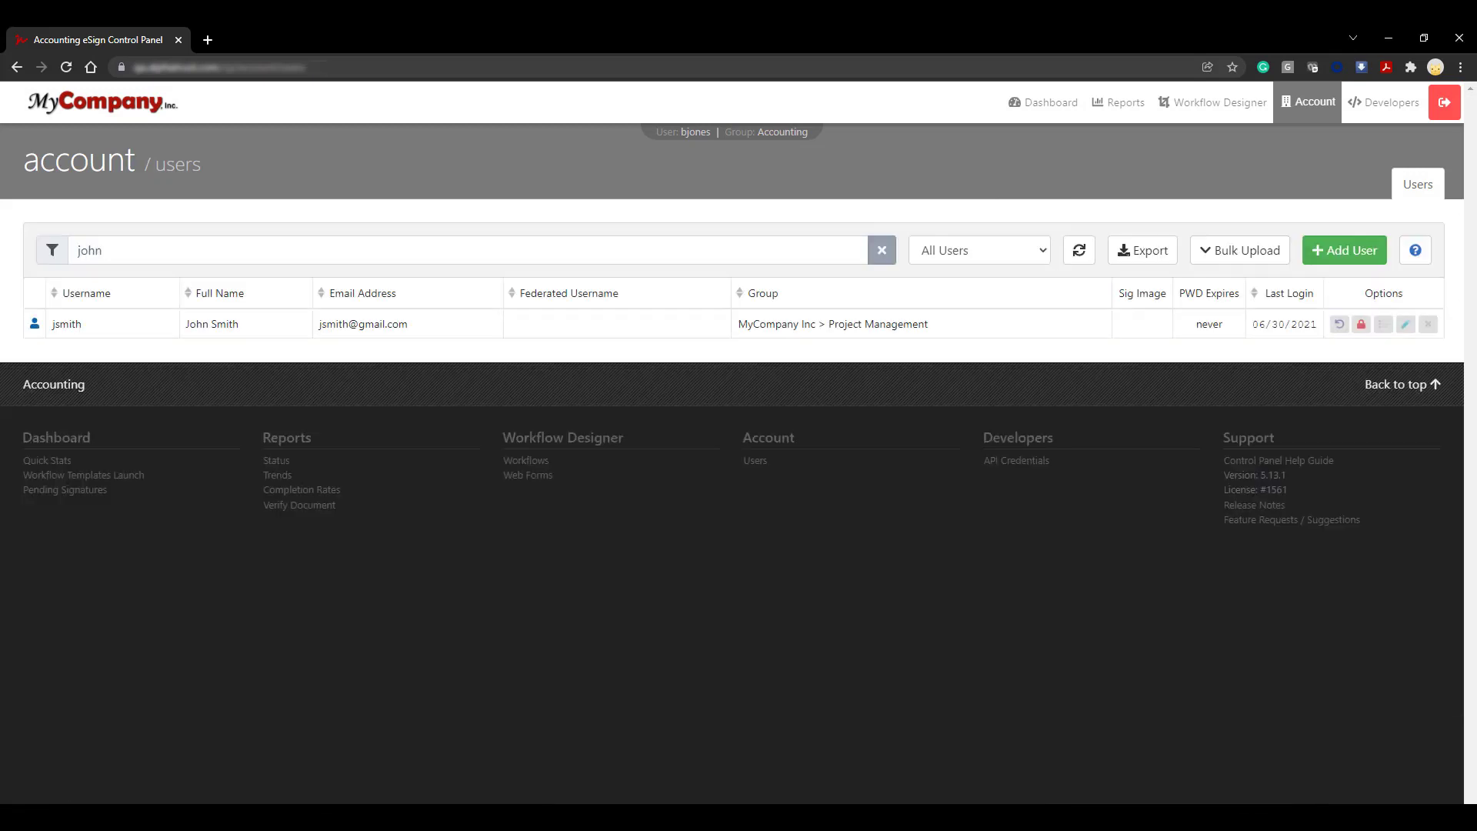
pyautogui.click(880, 260)
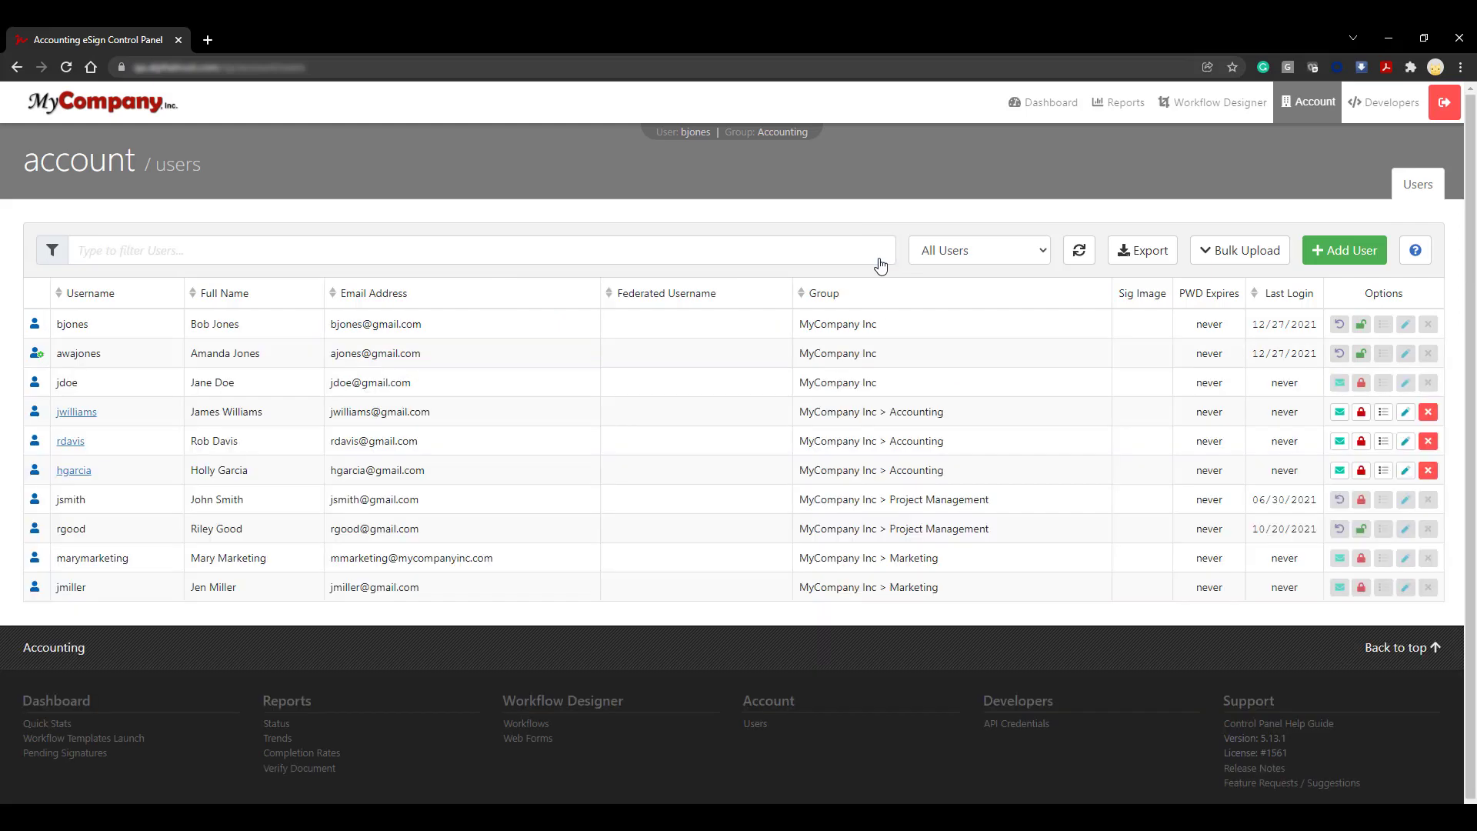
# Switch the active group to MyCompany Inc and limit the users list to Group Users.
pyautogui.click(782, 134)
pyautogui.click(762, 205)
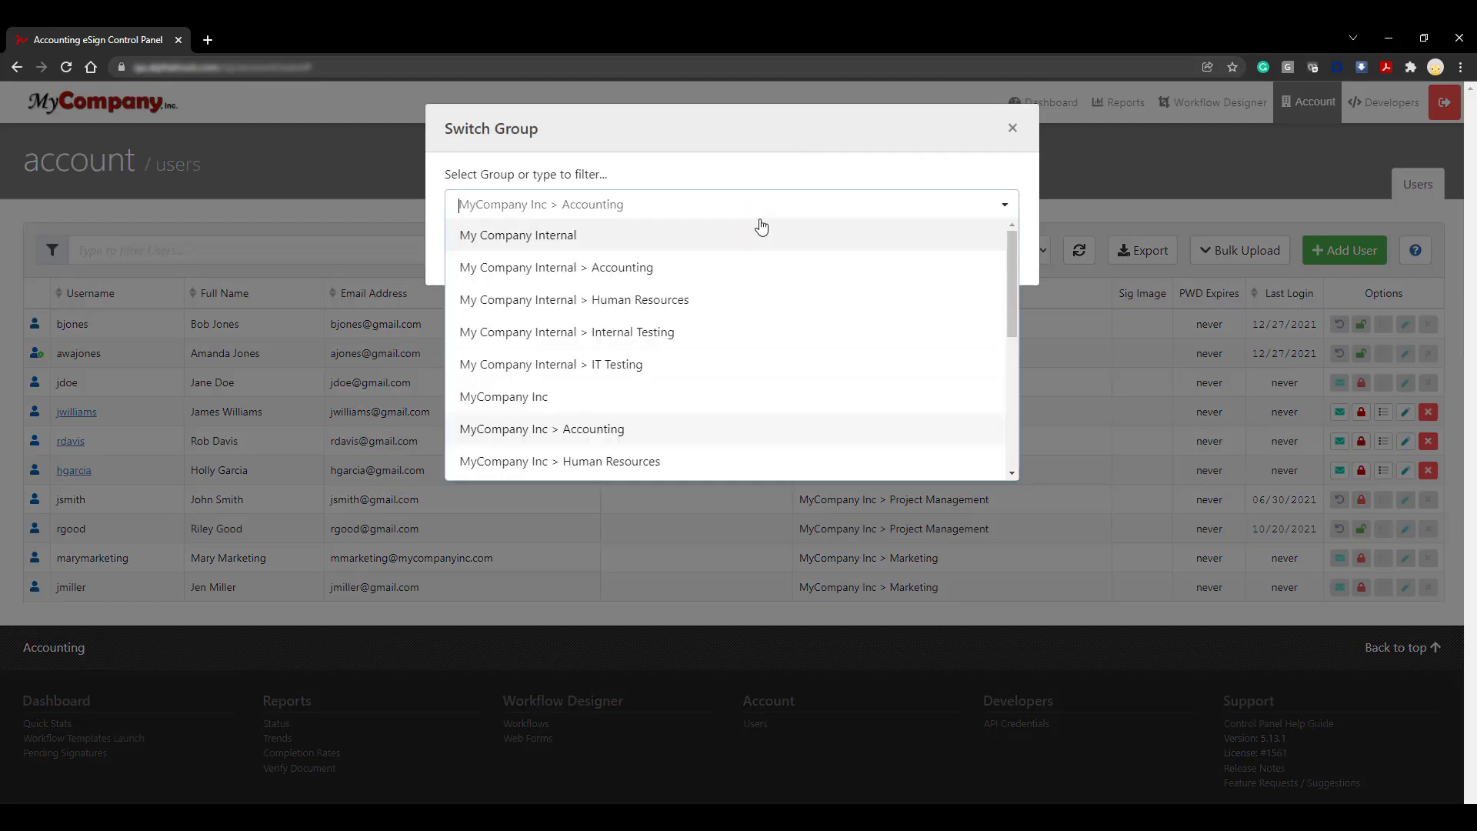
pyautogui.scroll(-1, 696, 396)
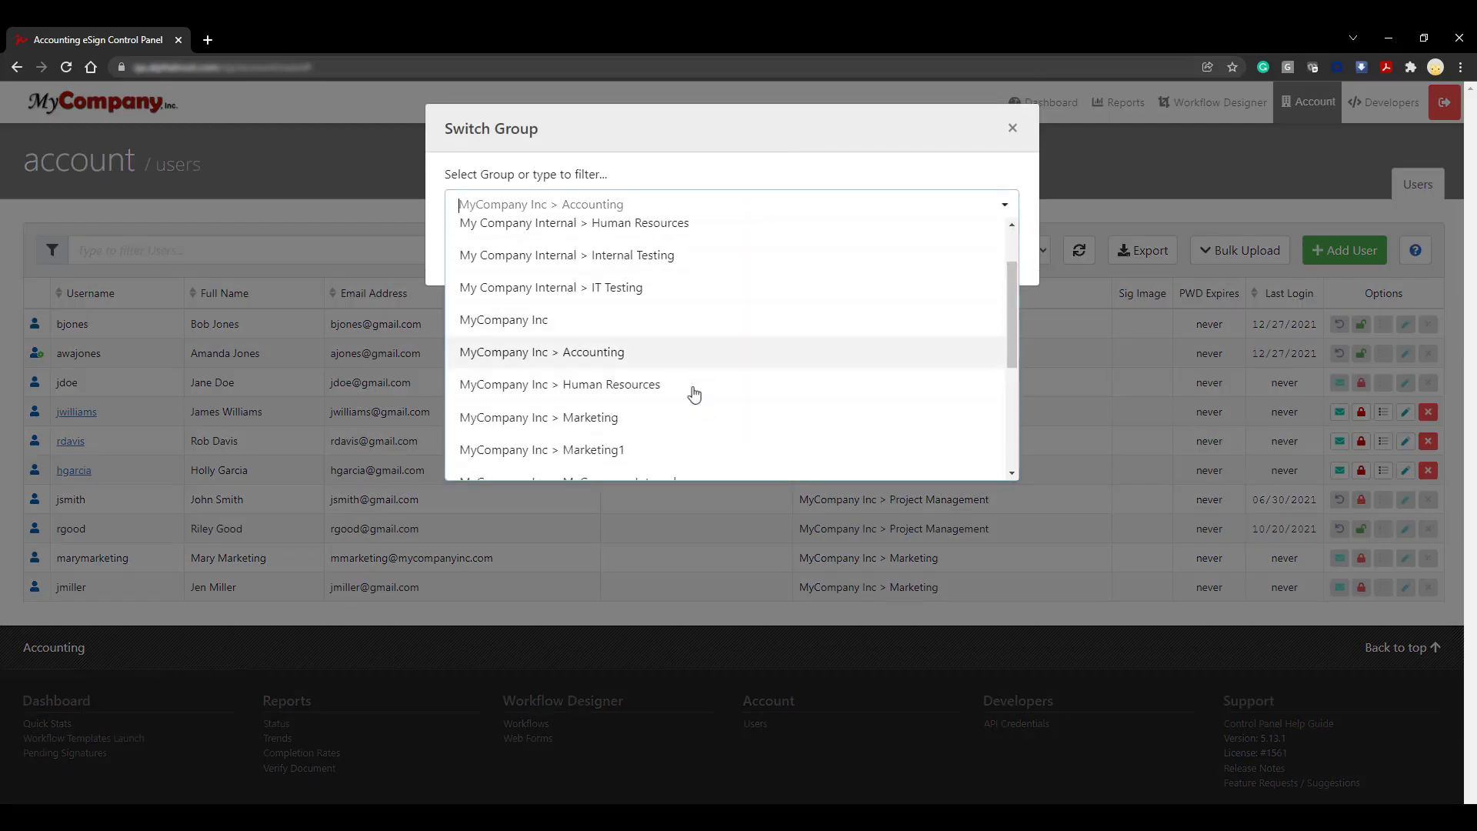
pyautogui.click(634, 320)
pyautogui.click(974, 258)
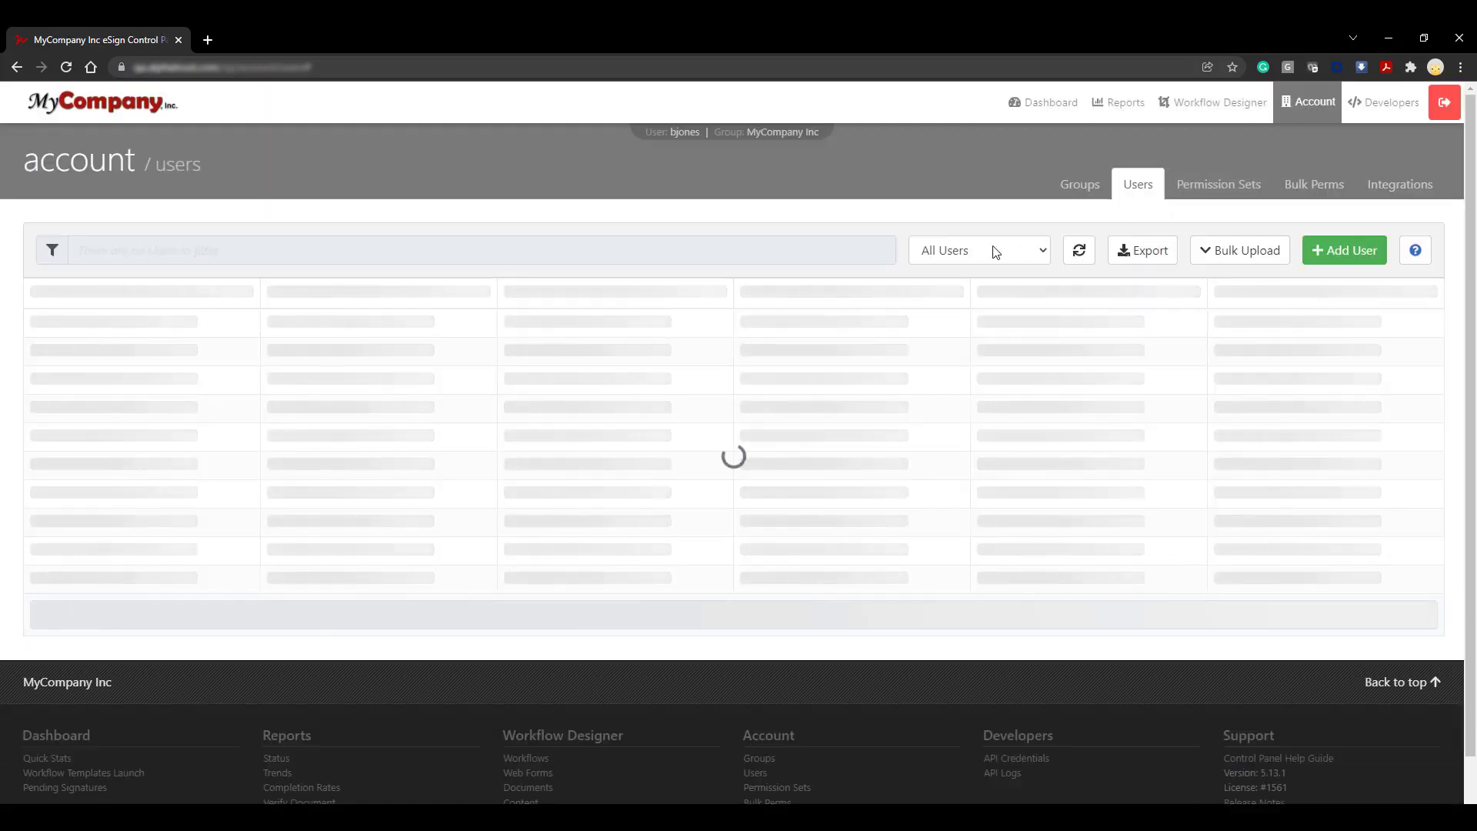
pyautogui.click(997, 253)
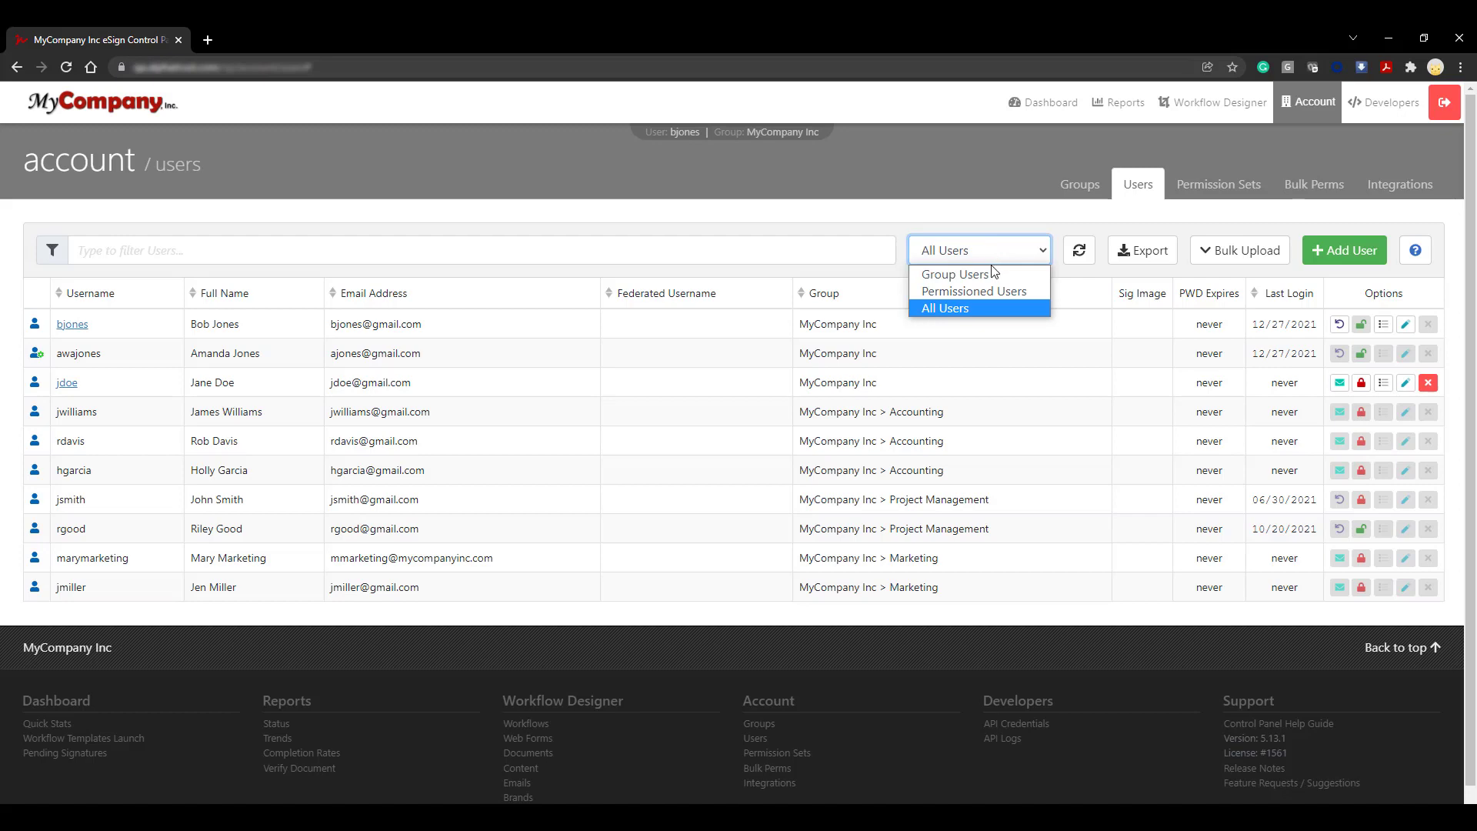
pyautogui.click(993, 274)
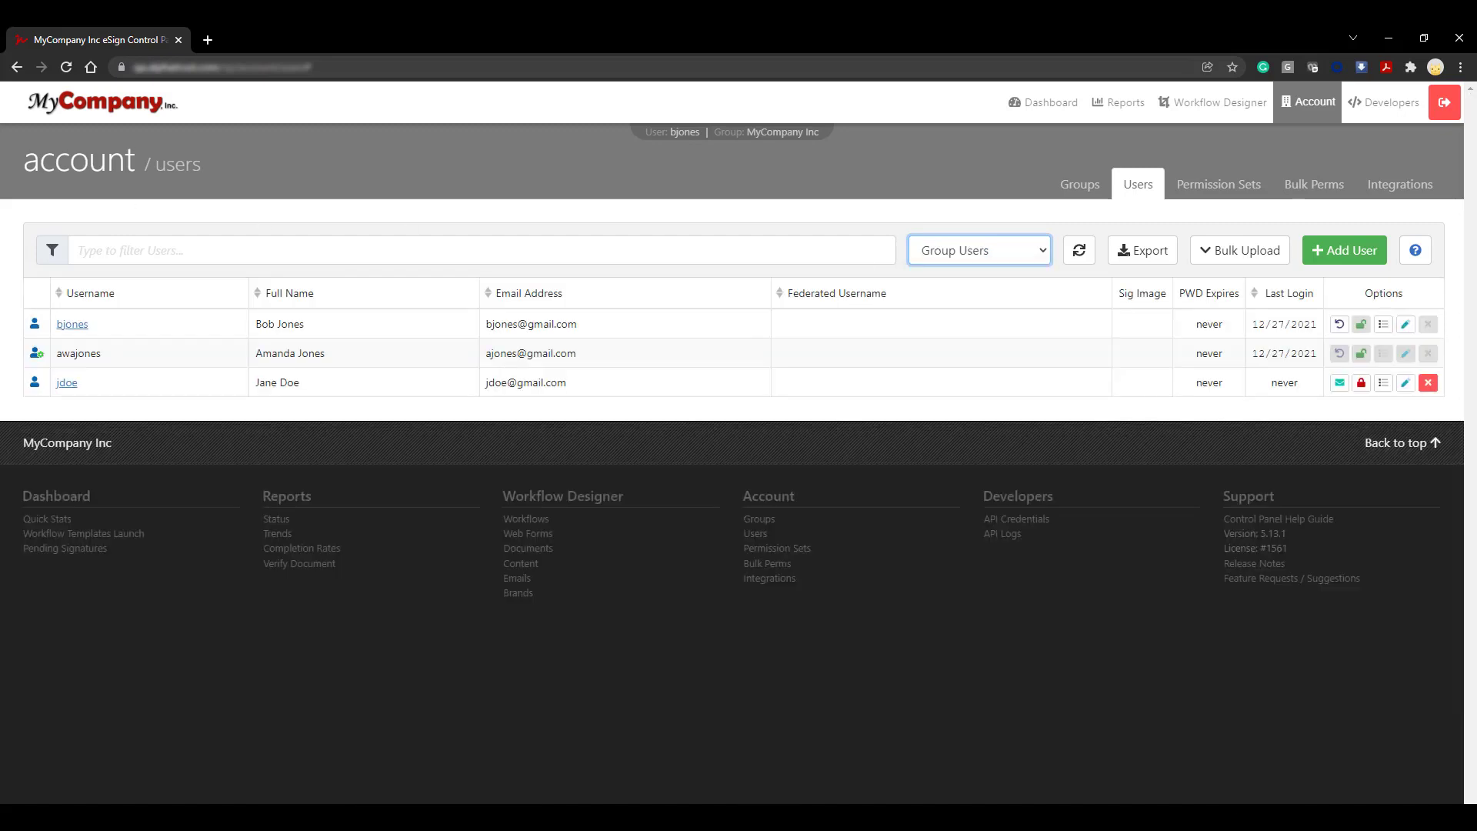
# Switch the active group to MyCompany Inc > Accounting and list its Permissioned Users.
pyautogui.click(785, 137)
pyautogui.click(726, 202)
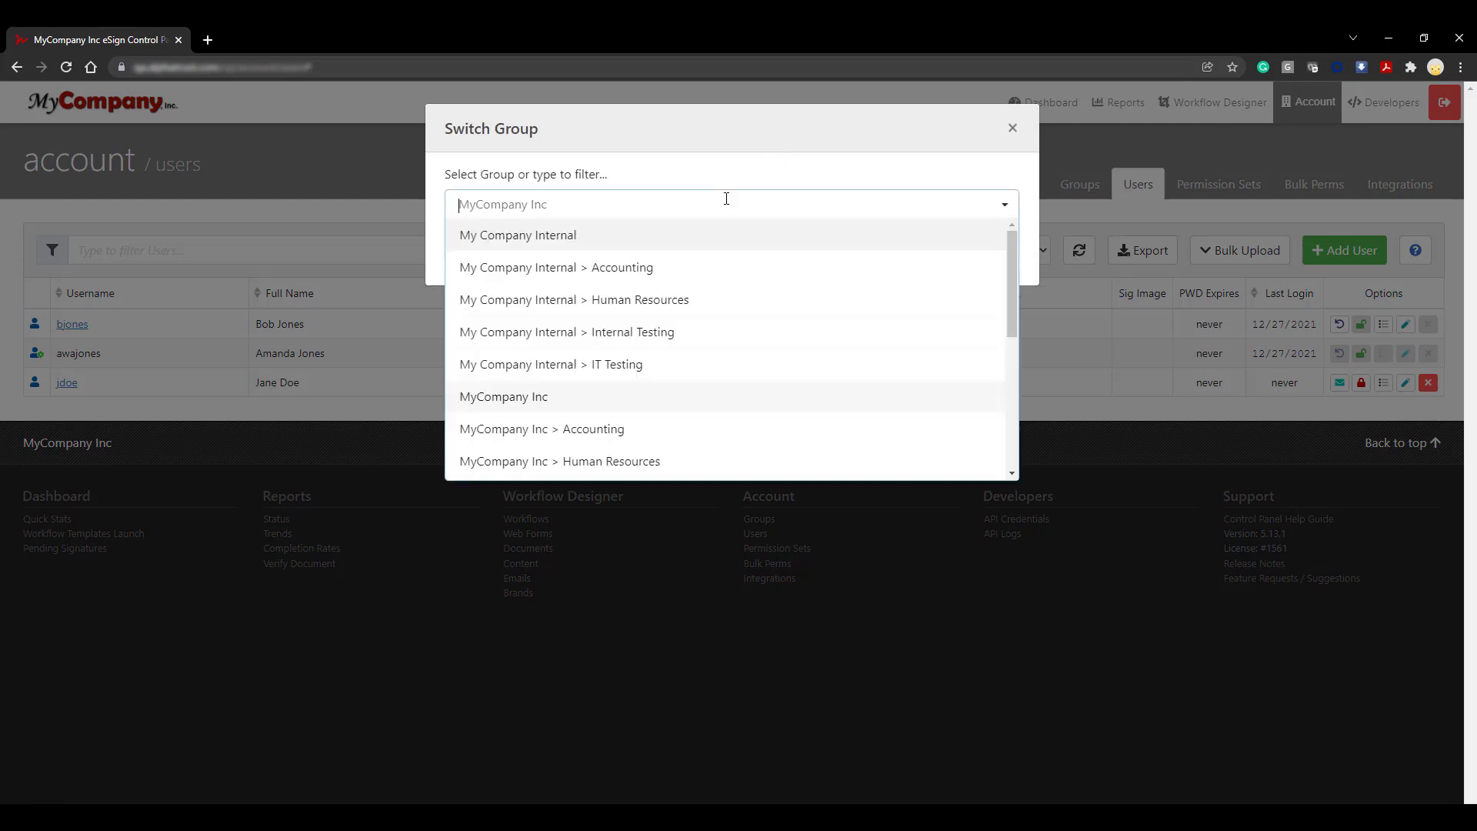
pyautogui.click(699, 424)
pyautogui.click(968, 268)
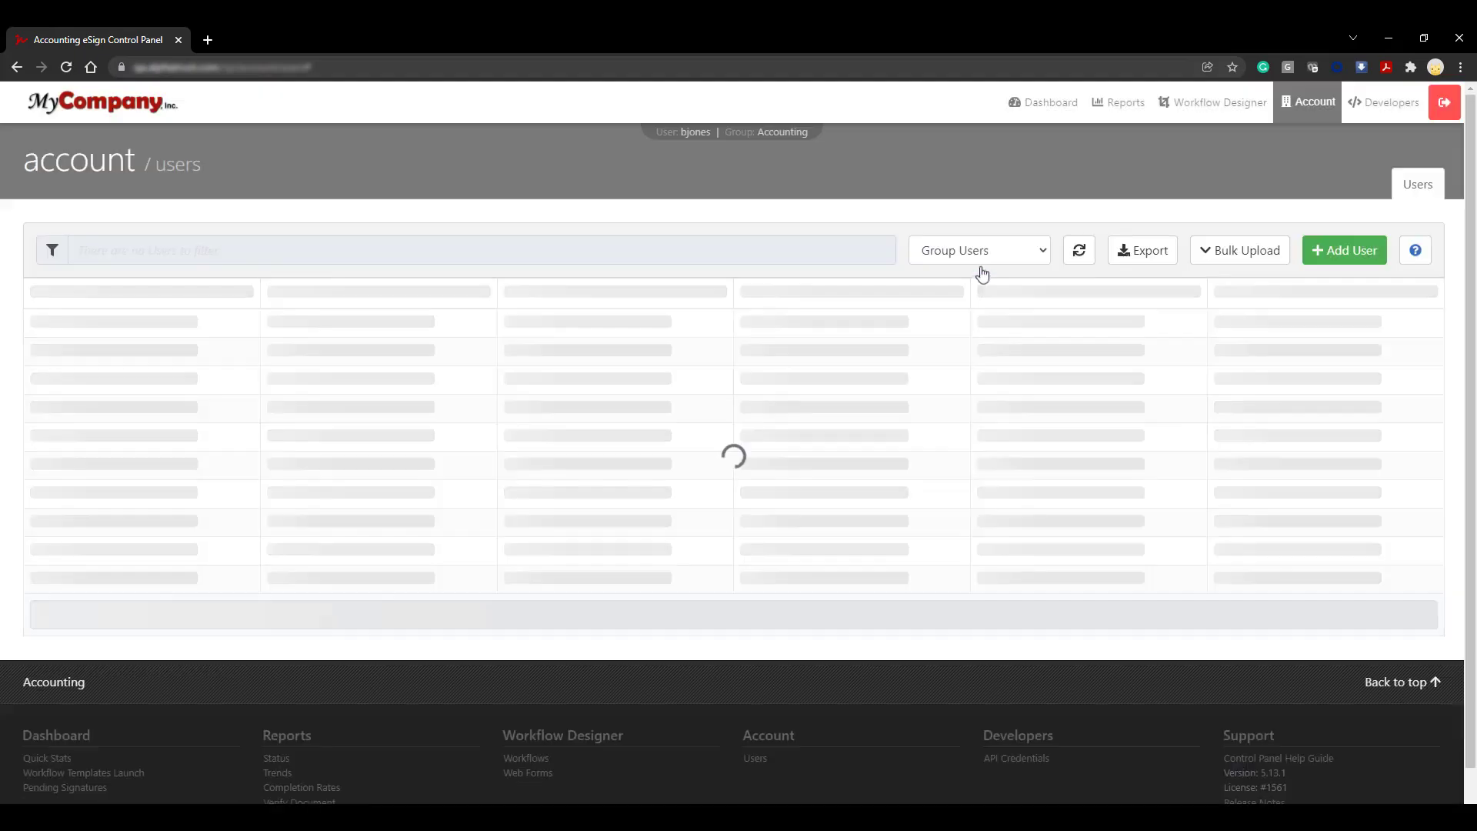
pyautogui.click(985, 256)
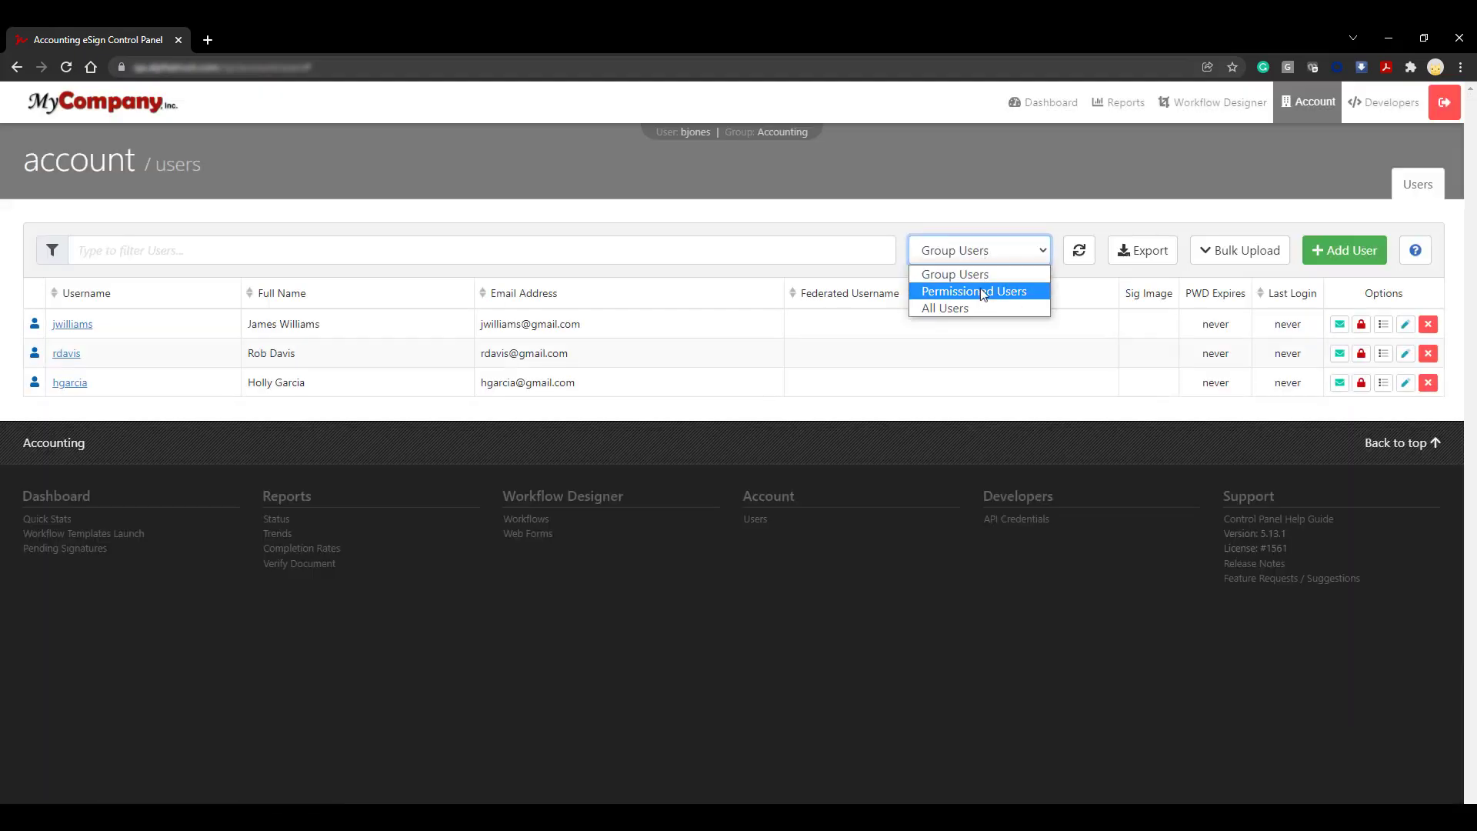
pyautogui.click(981, 221)
pyautogui.press('Down')
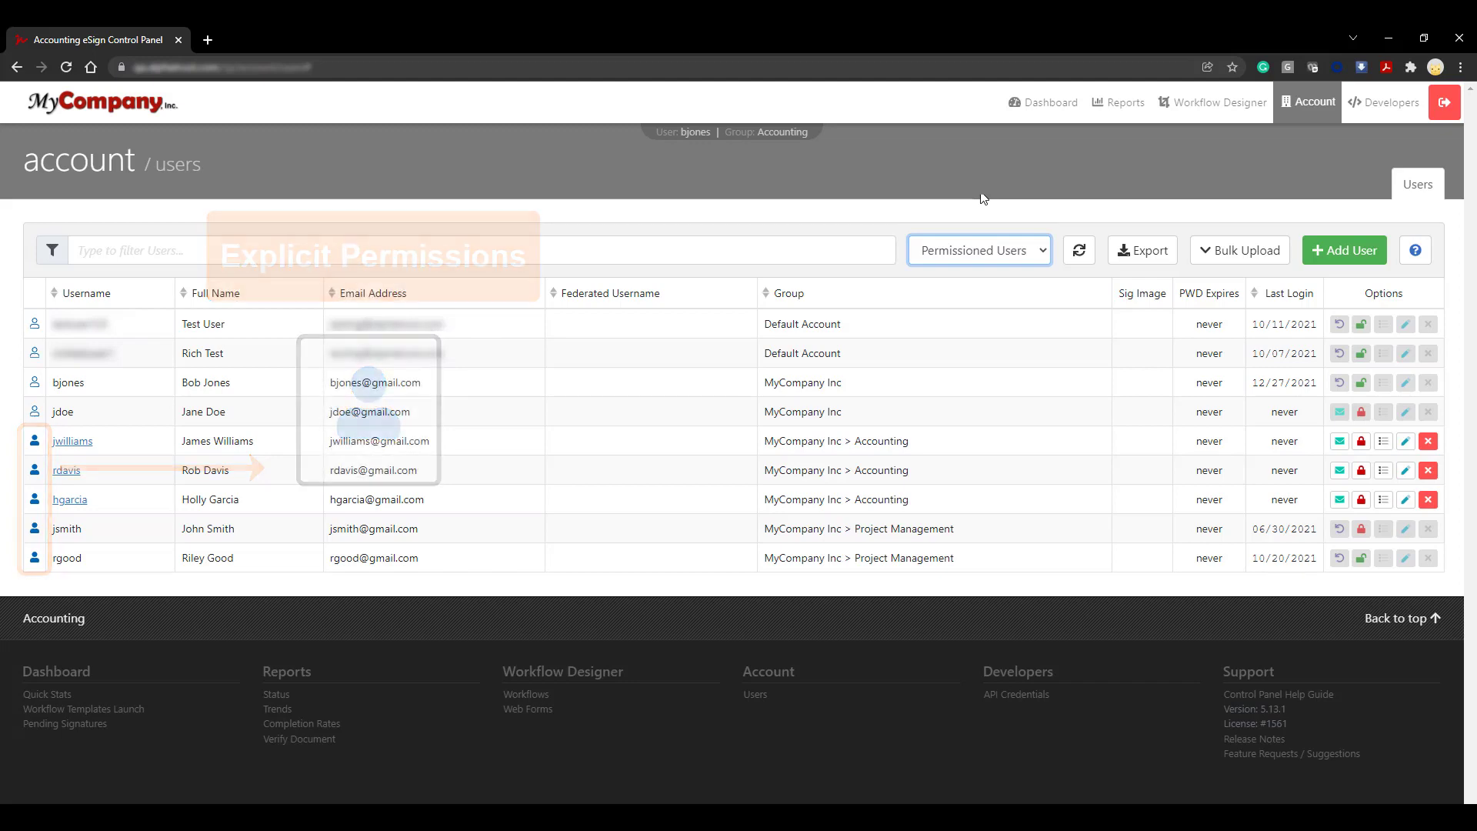
# Set the users list back to Group Users and switch the active group to MyCompany Inc.
pyautogui.click(995, 251)
pyautogui.click(1005, 274)
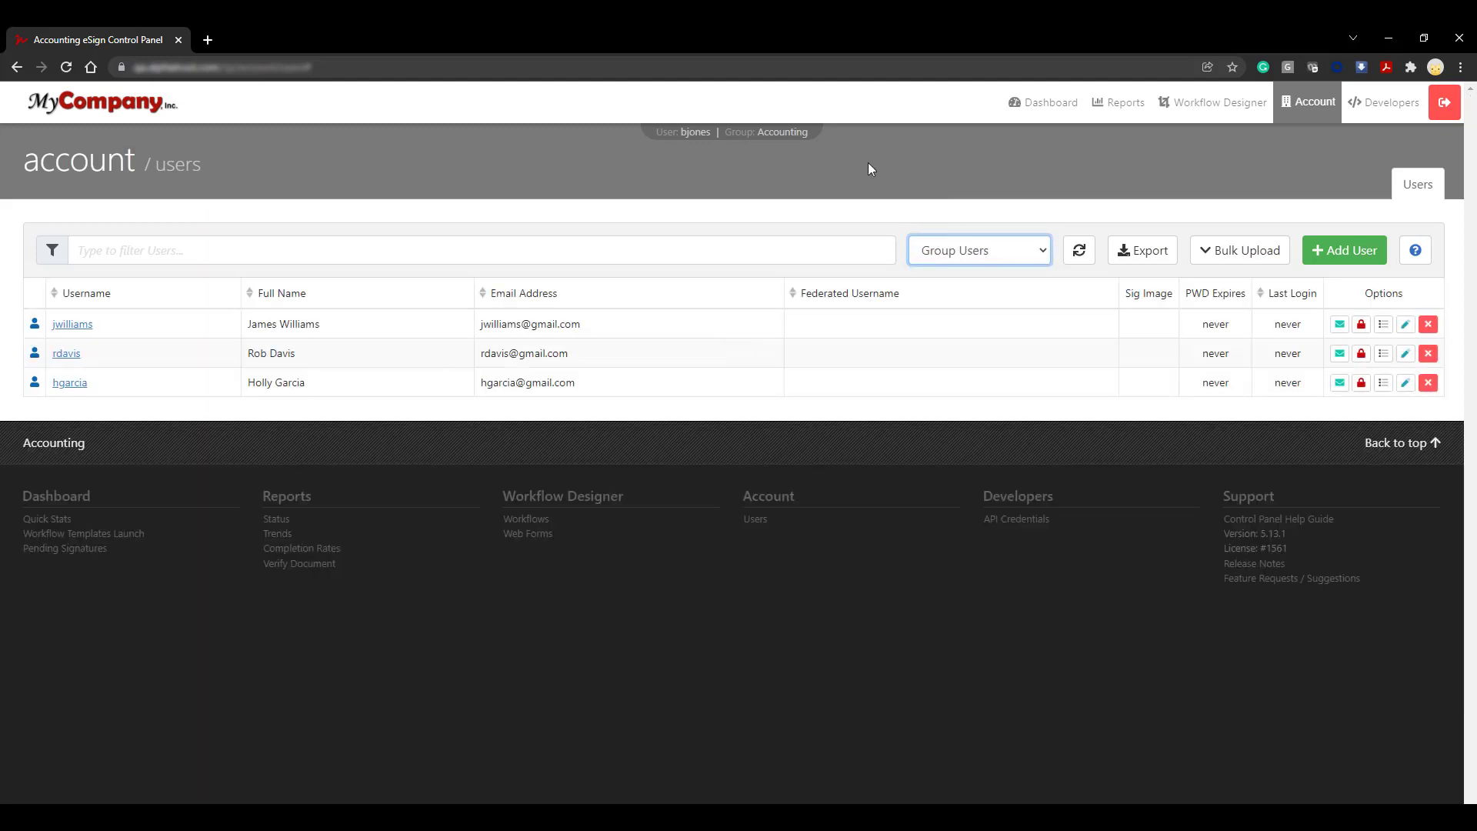
pyautogui.click(790, 140)
pyautogui.click(781, 206)
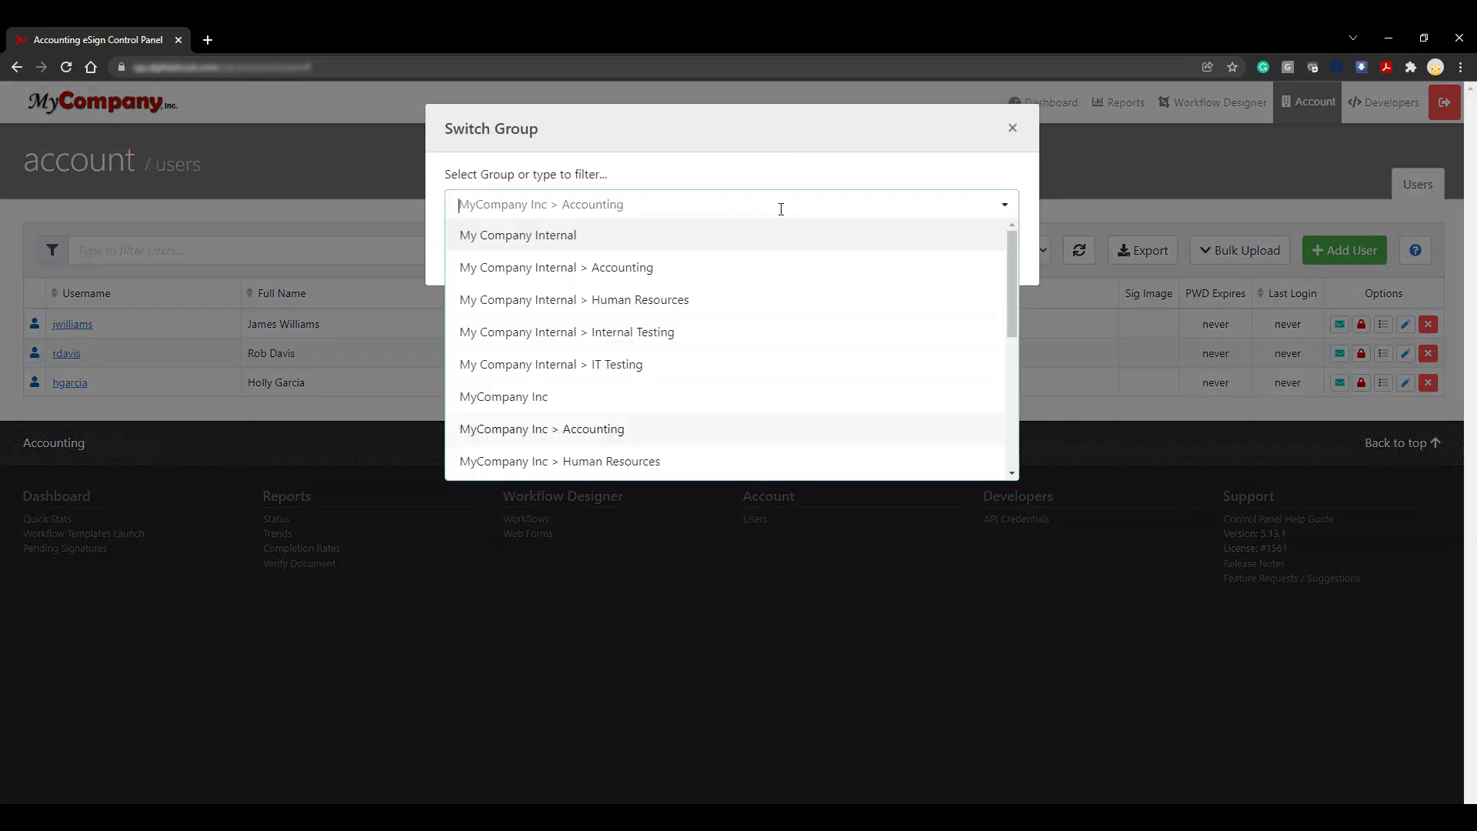
pyautogui.scroll(-1, 716, 286)
pyautogui.click(676, 328)
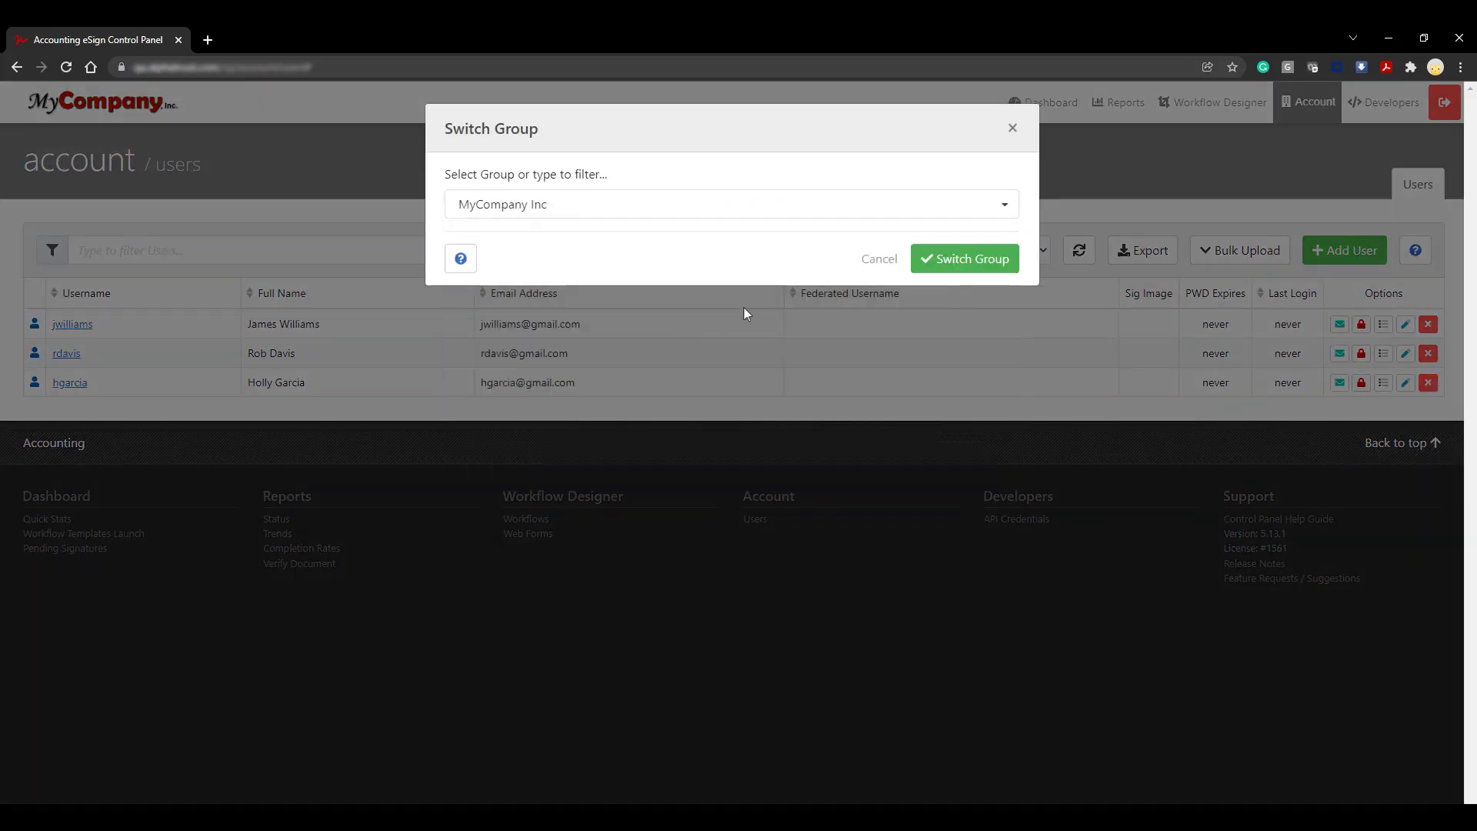
pyautogui.click(983, 268)
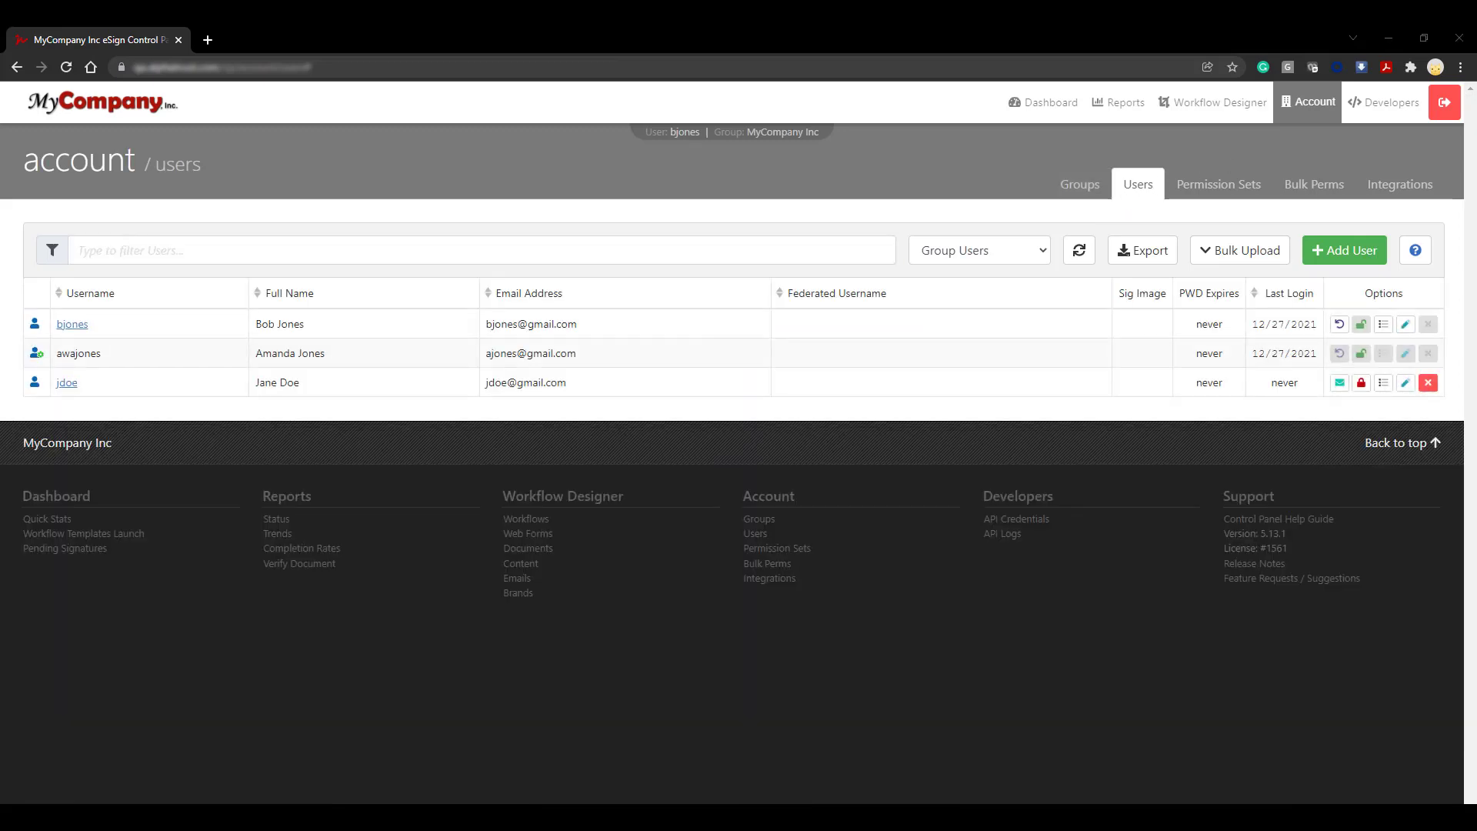
# Review the permissions of the last user listed in the MyCompany Inc group, and delete that user from the users list.
pyautogui.click(61, 383)
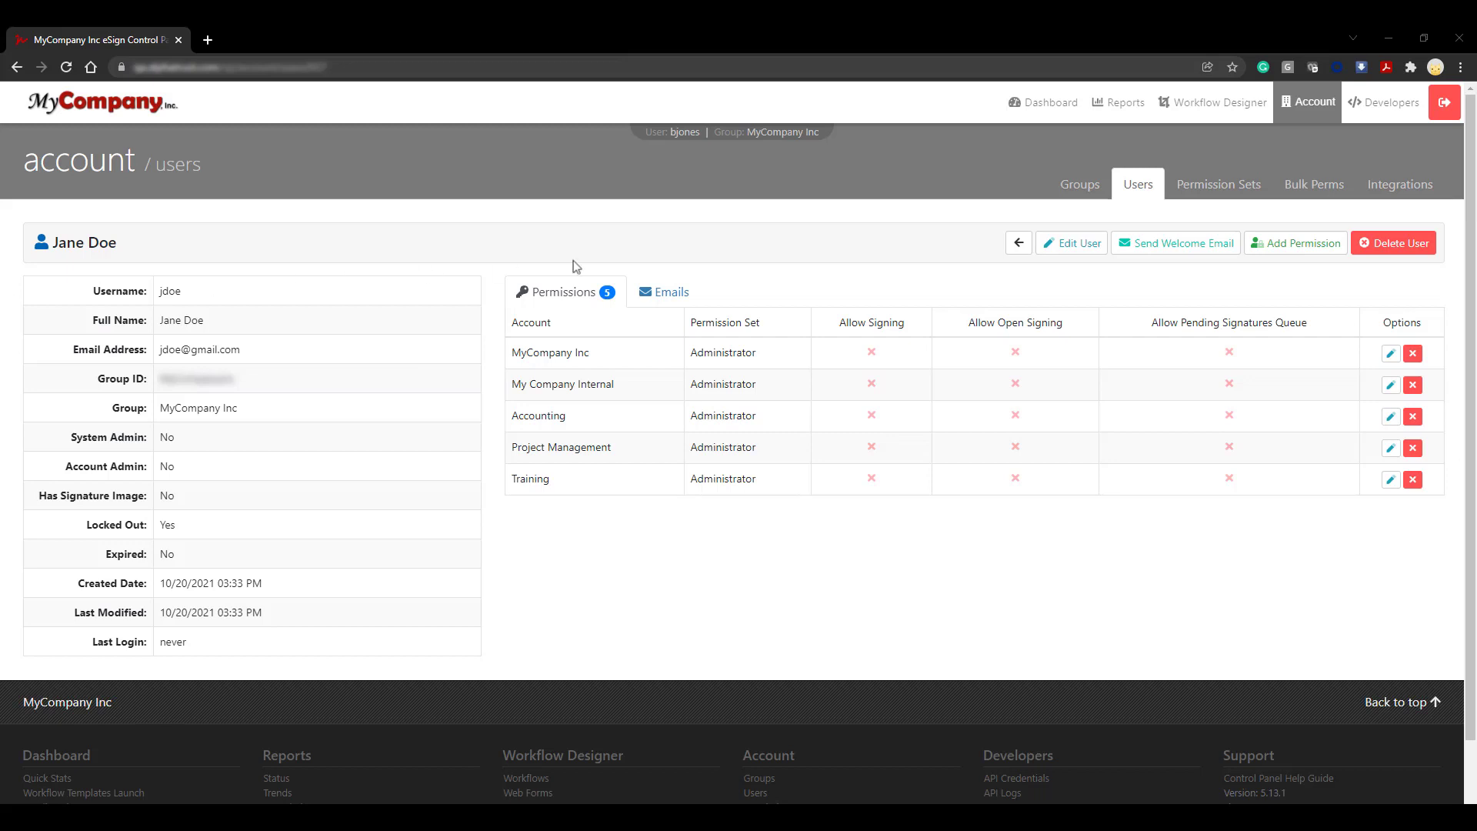
pyautogui.click(1019, 243)
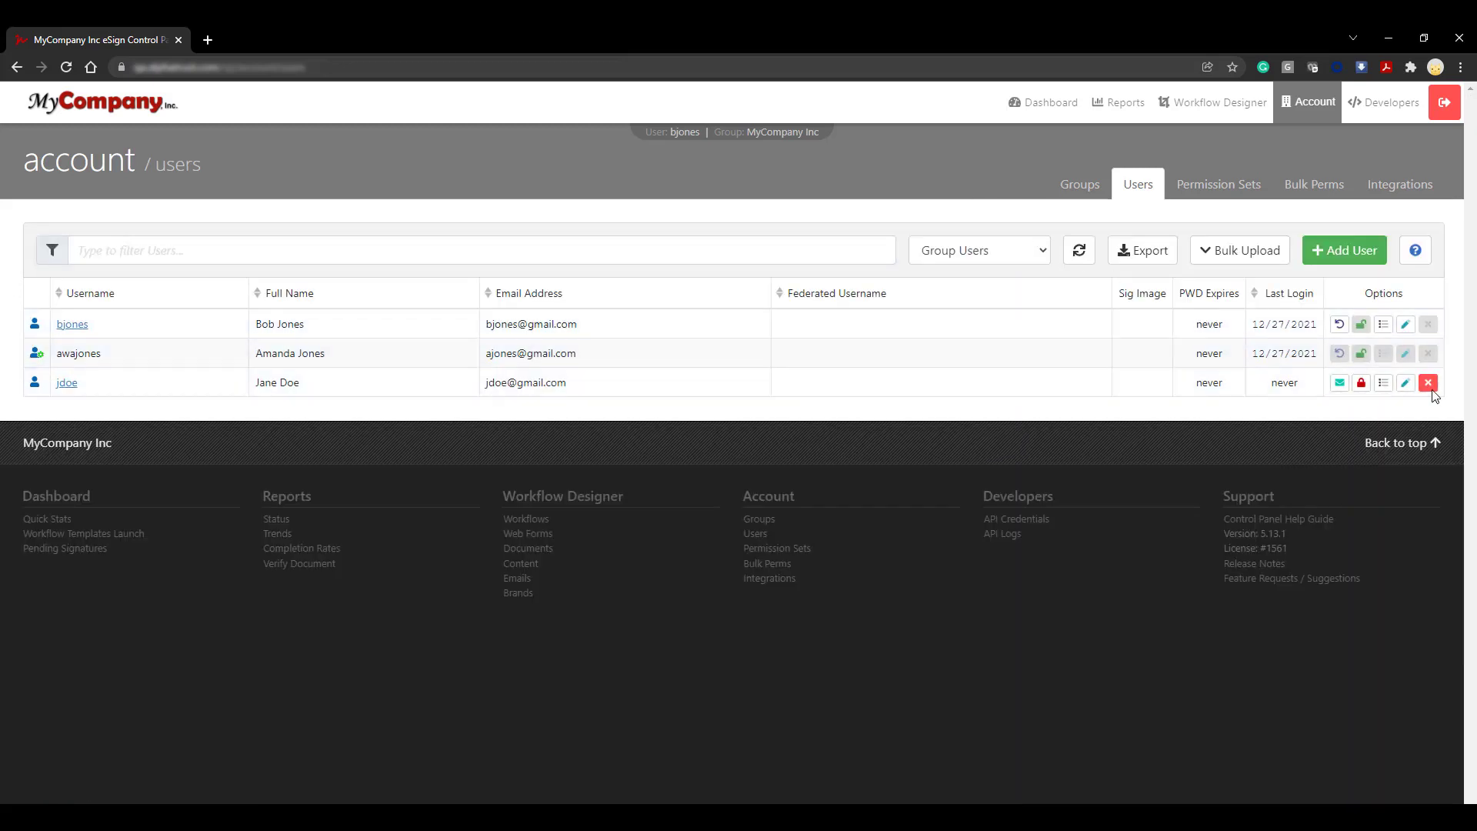
pyautogui.click(1429, 383)
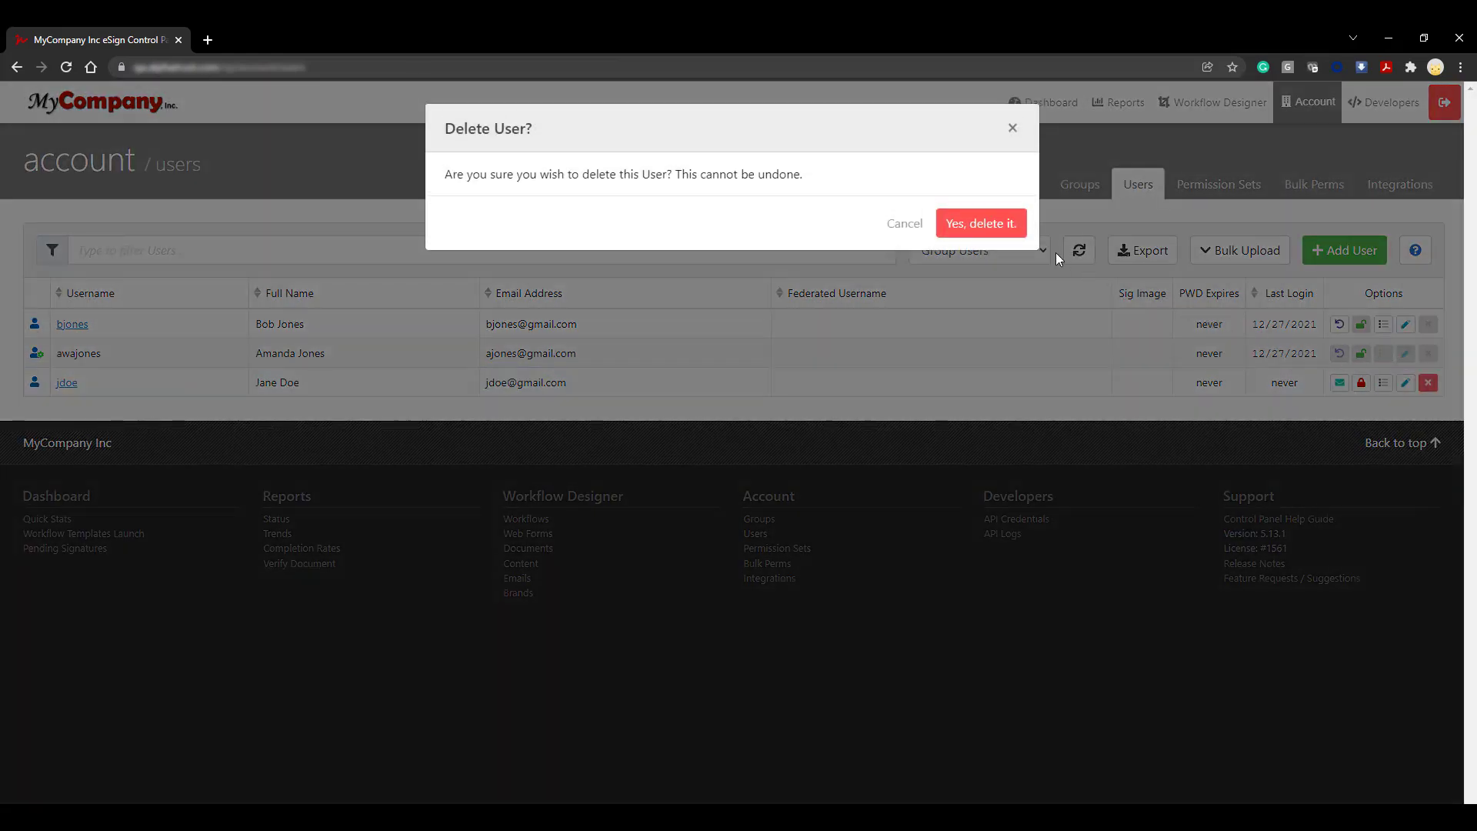
pyautogui.click(994, 229)
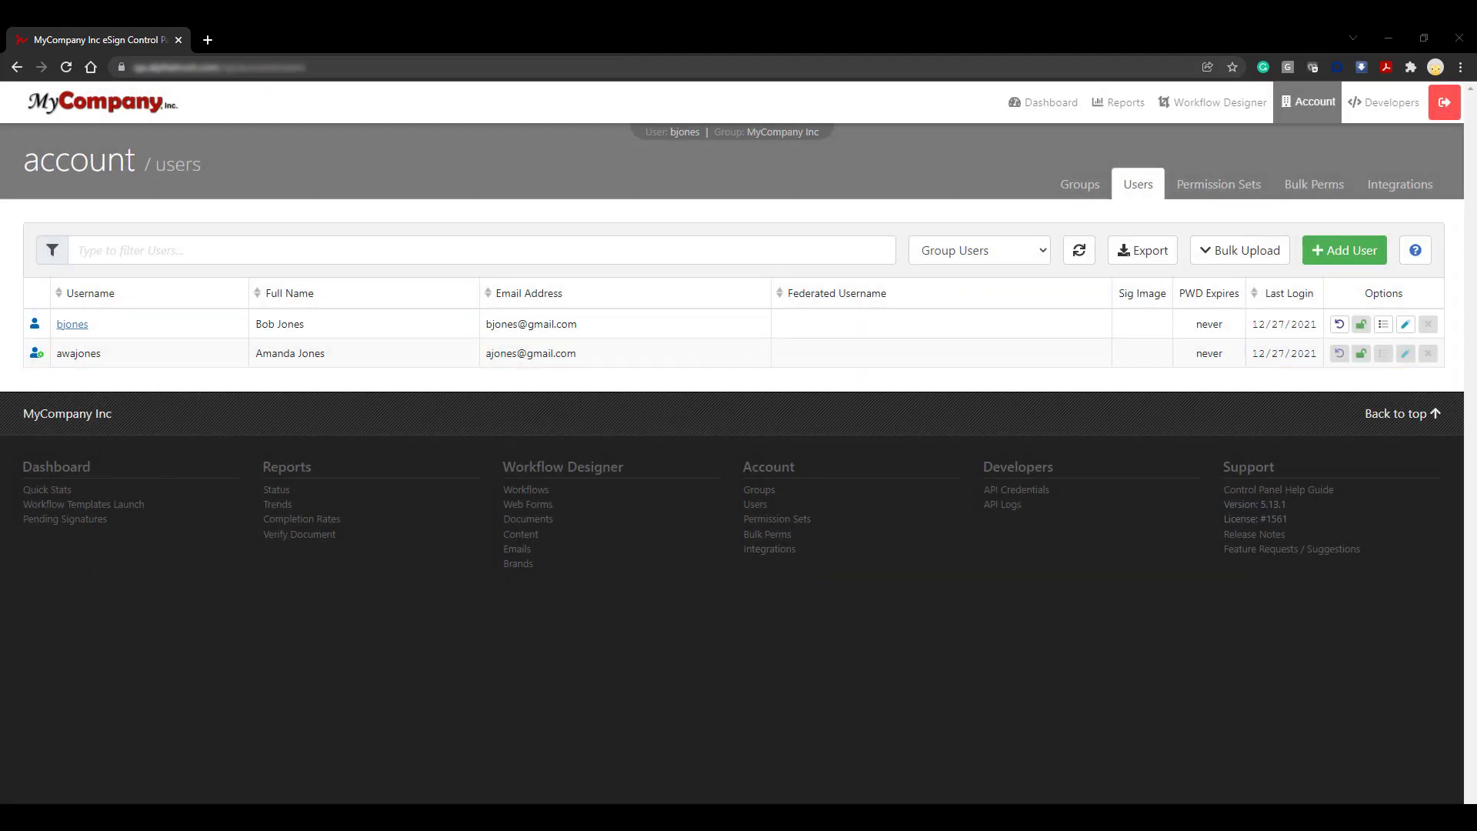
# Change the users list scope to All Users.
pyautogui.click(937, 233)
pyautogui.click(939, 244)
pyautogui.click(941, 312)
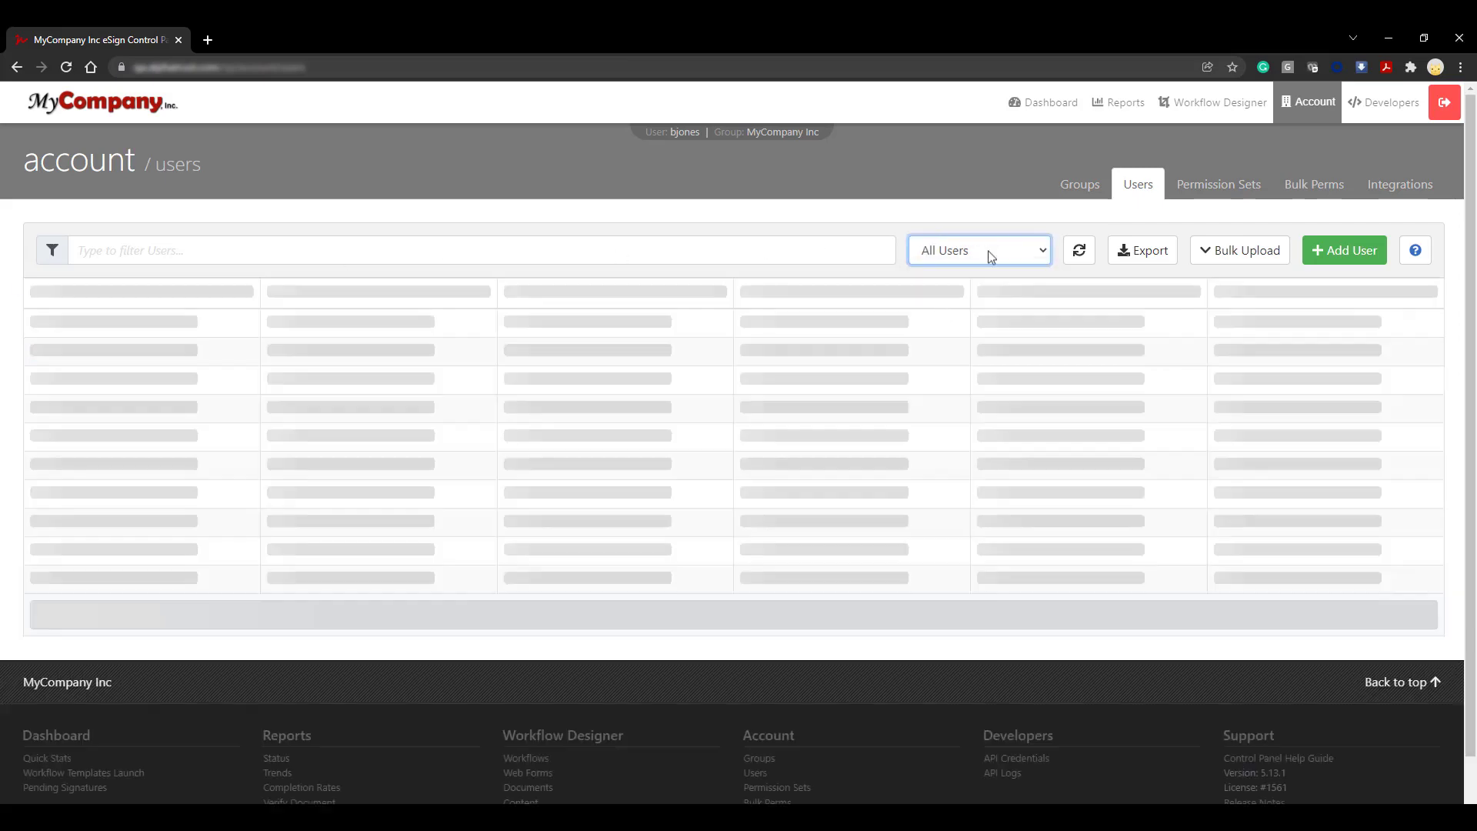